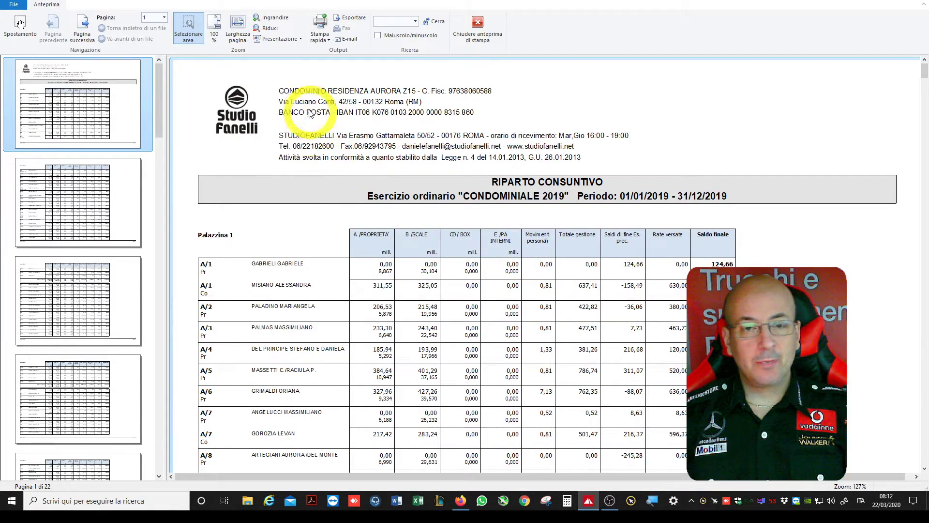
Set the report's text size to Molto grande and preview the Riparto consuntivo.
click(471, 30)
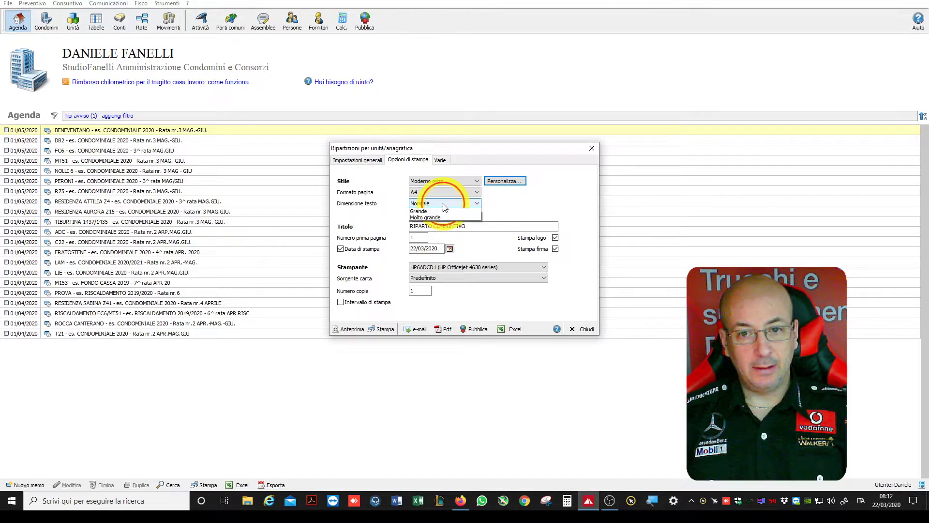
click(437, 234)
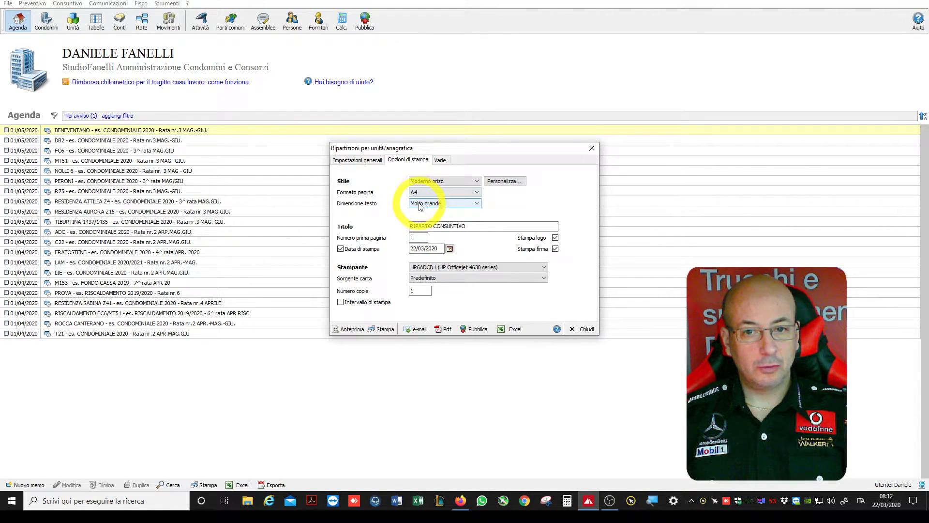
click(352, 329)
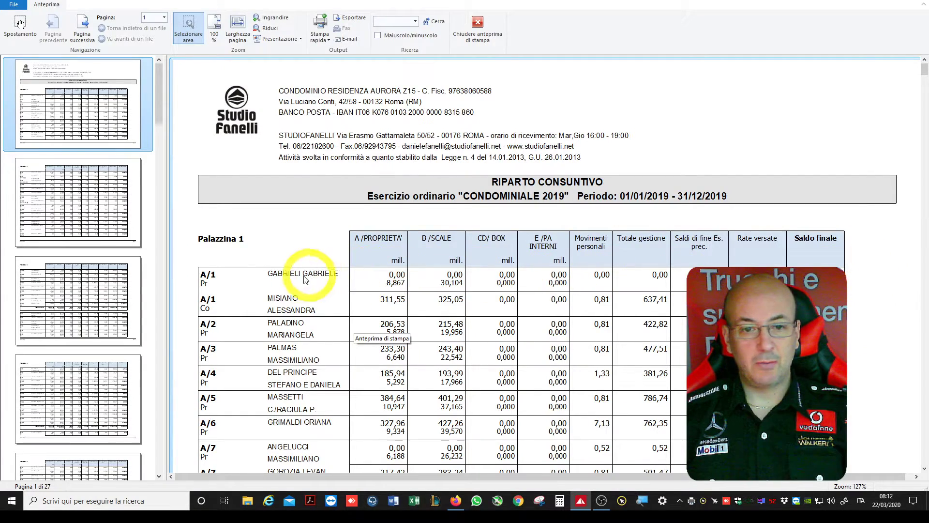
click(478, 27)
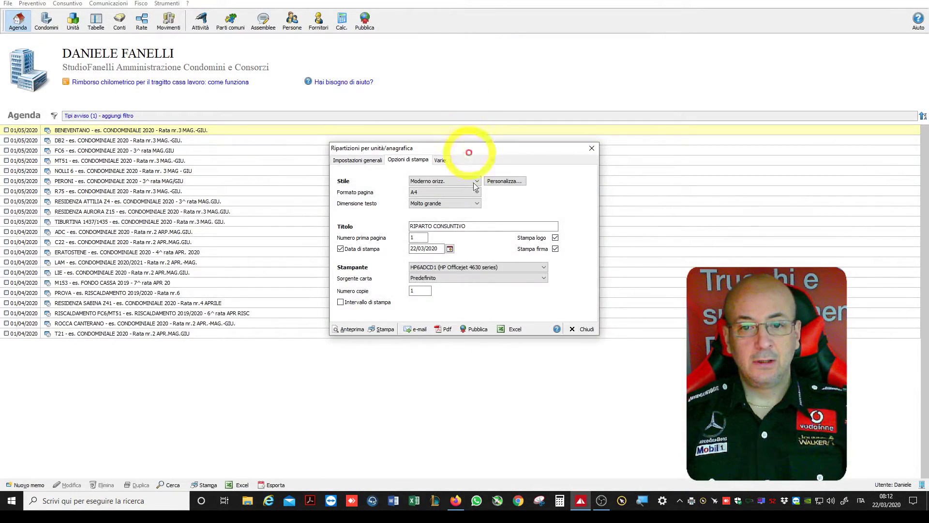
Enable the Tipologia a lato del coefficiente option in the Moderno orizz. print style.
click(513, 183)
click(605, 367)
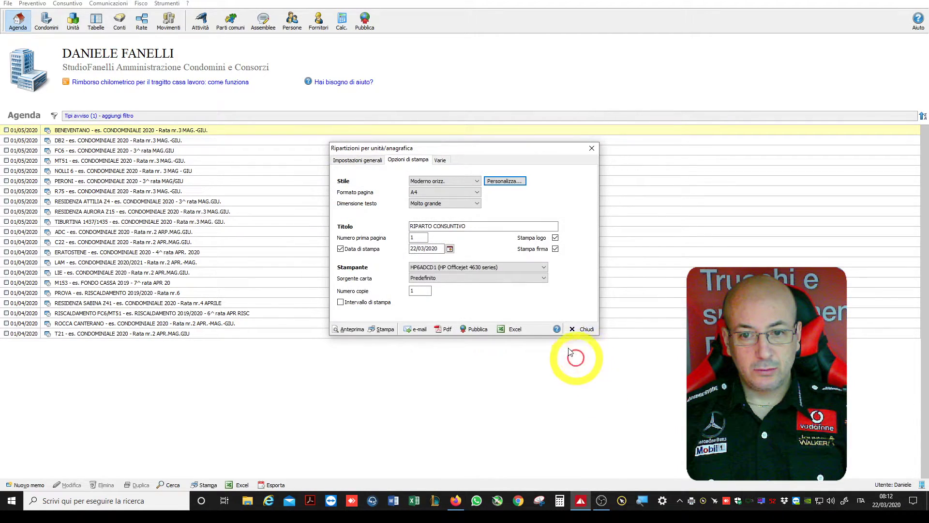
click(522, 181)
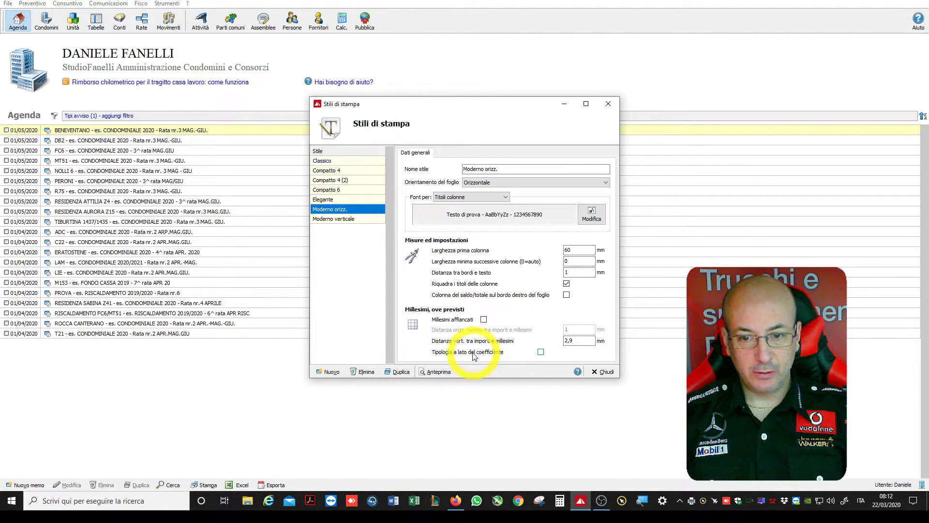
click(540, 352)
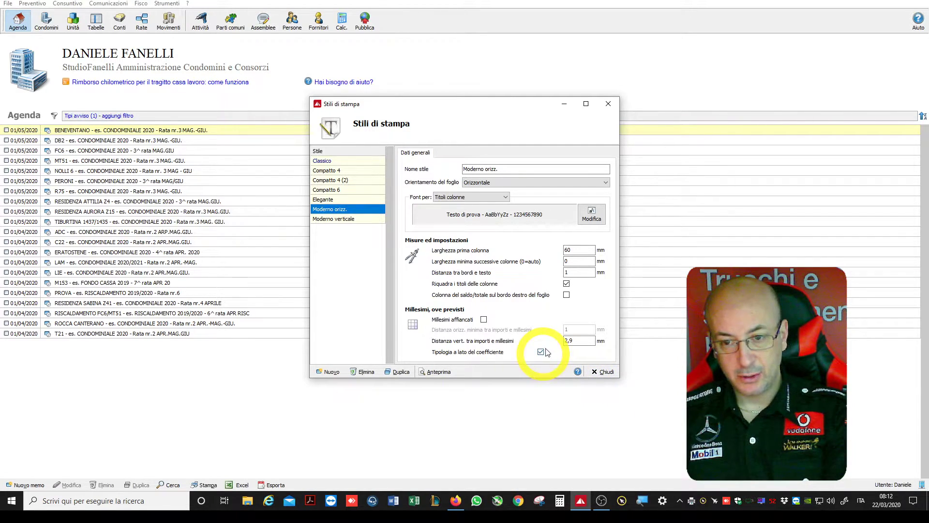
key(F9)
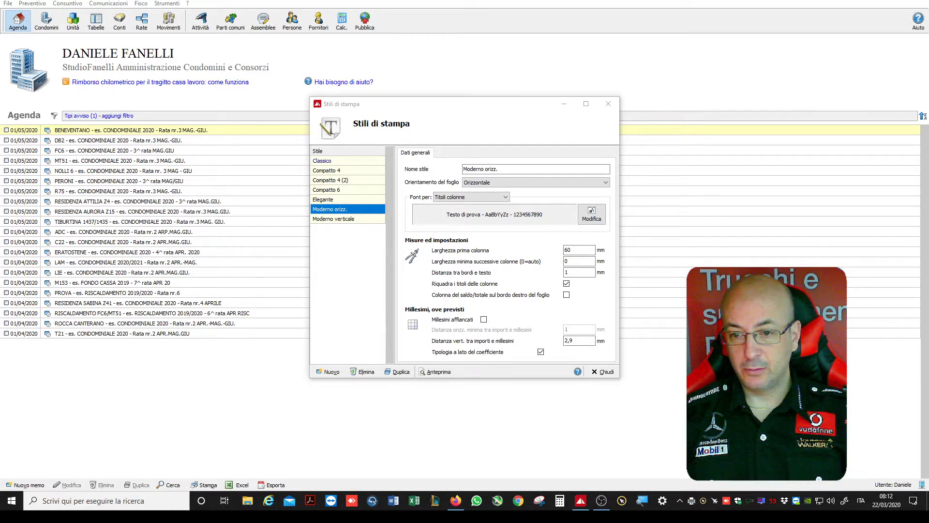
mouse_move(687, 400)
mouse_down()
mouse_move(587, 379)
mouse_move(543, 353)
mouse_move(552, 358)
mouse_up()
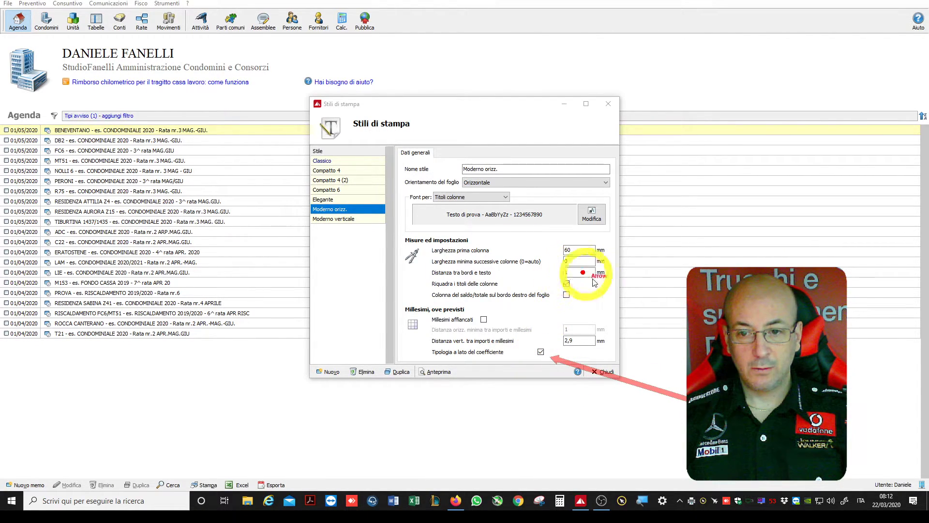
mouse_move(579, 182)
mouse_down()
mouse_move(498, 320)
mouse_move(492, 313)
mouse_up()
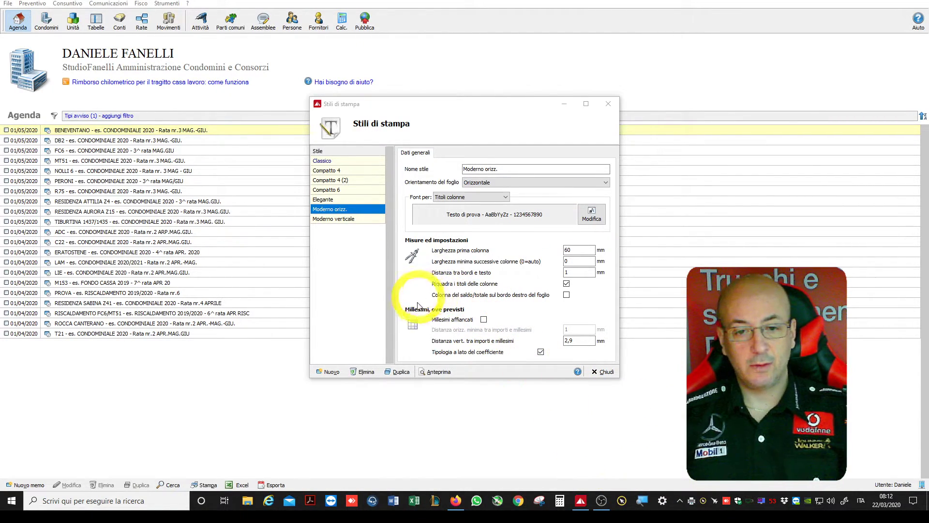
Preview the Riparto consuntivo with the customized style and close the print style and report dialogs.
click(438, 372)
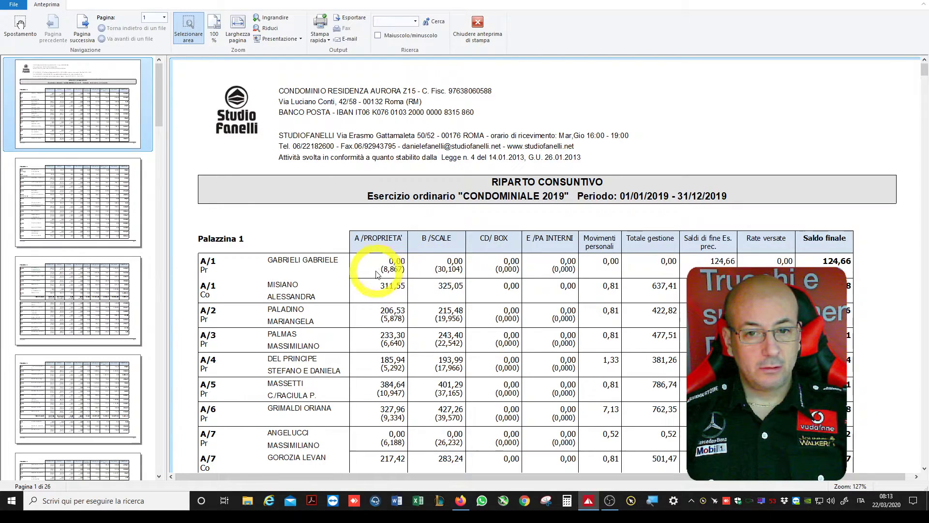
click(479, 22)
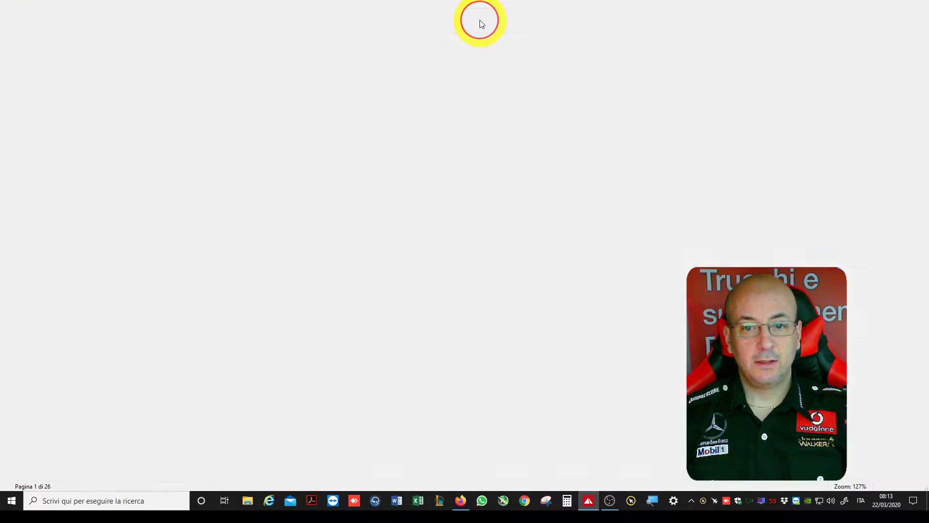
click(601, 370)
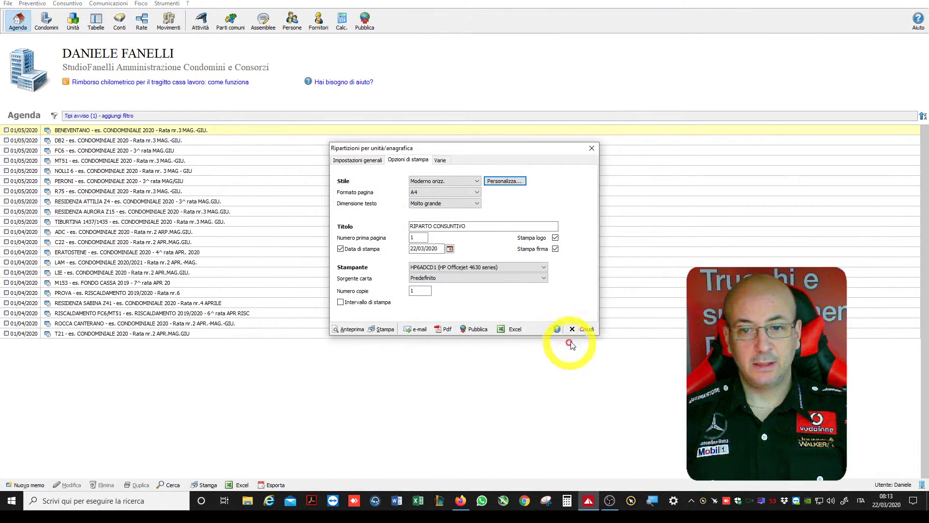
click(592, 331)
Set the coefficient print format of the A /PROPRIETA' table to (mil .#).
click(96, 21)
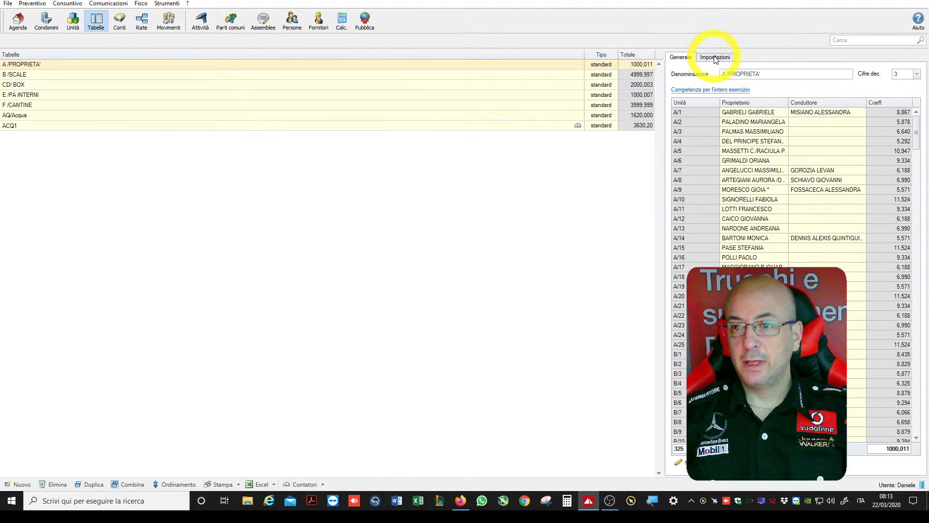
click(715, 58)
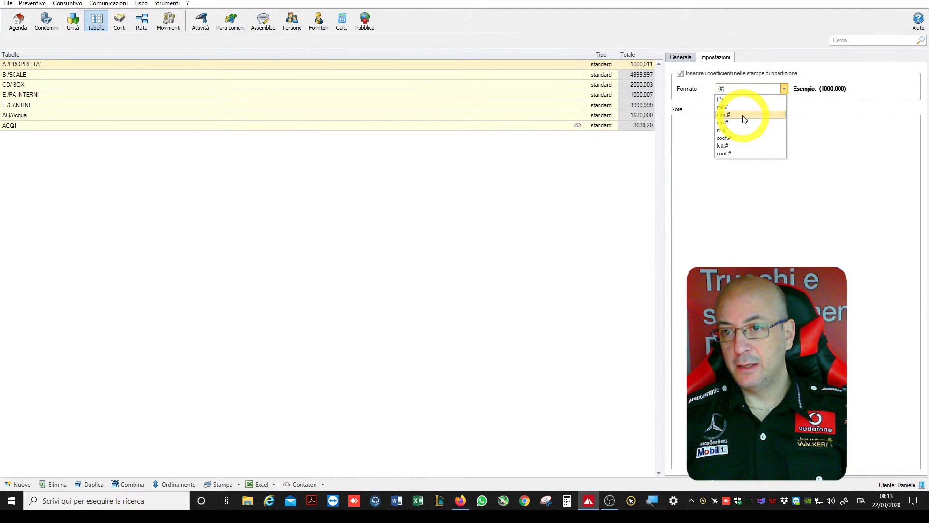
click(743, 106)
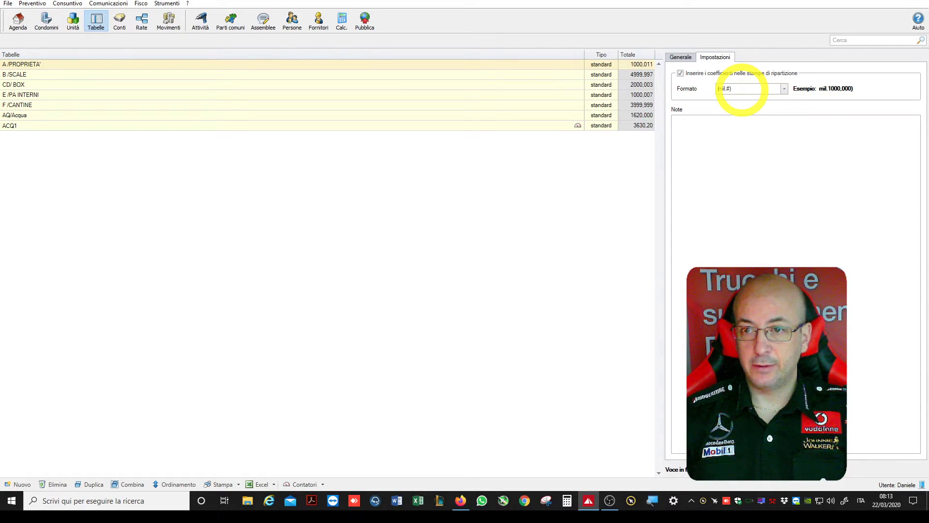
click(733, 89)
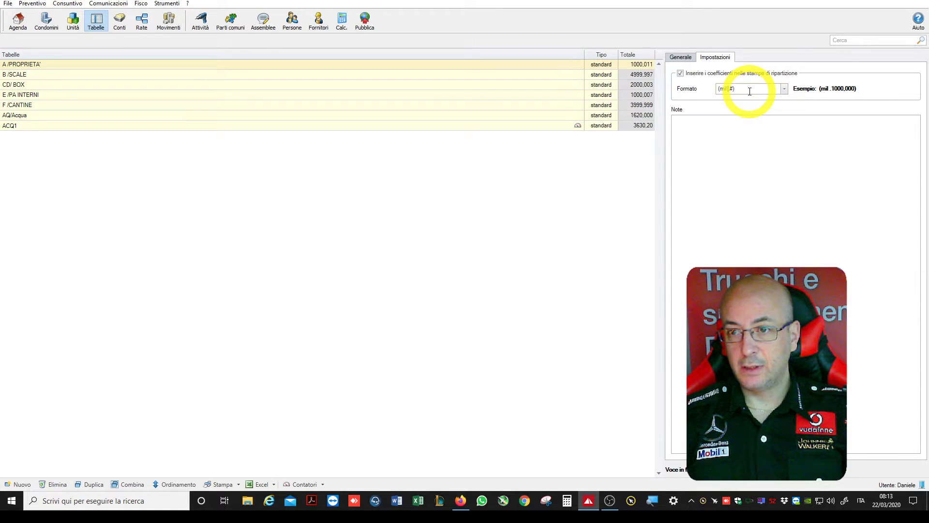
Copy the (mil .#) coefficient format from A /PROPRIETA' to the B /SCALE and CD/ BOX tables.
key(ctrl+a)
key(ctrl+c)
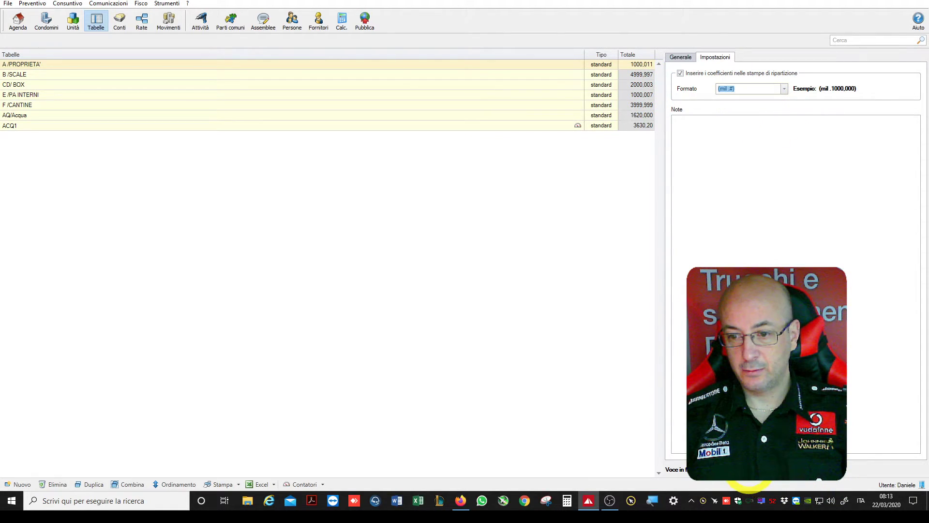
click(643, 76)
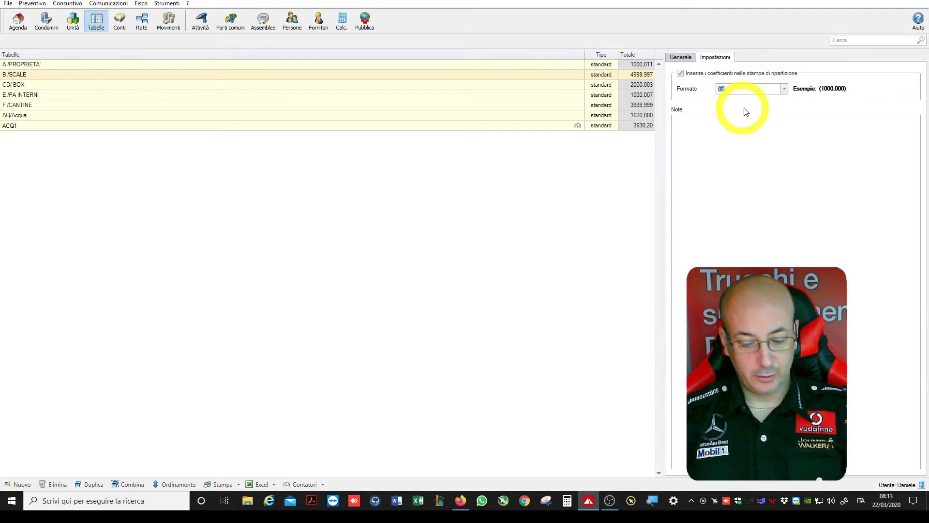
key(ctrl+v)
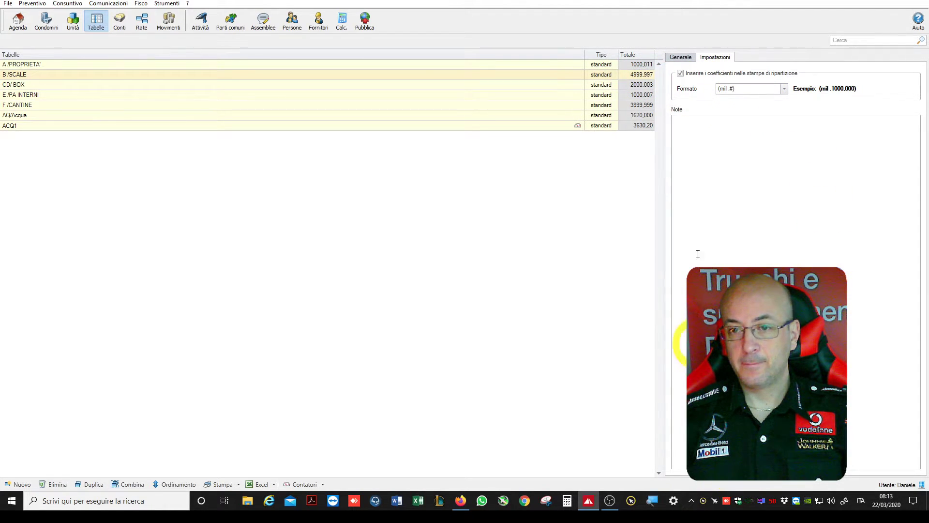
click(611, 87)
click(736, 88)
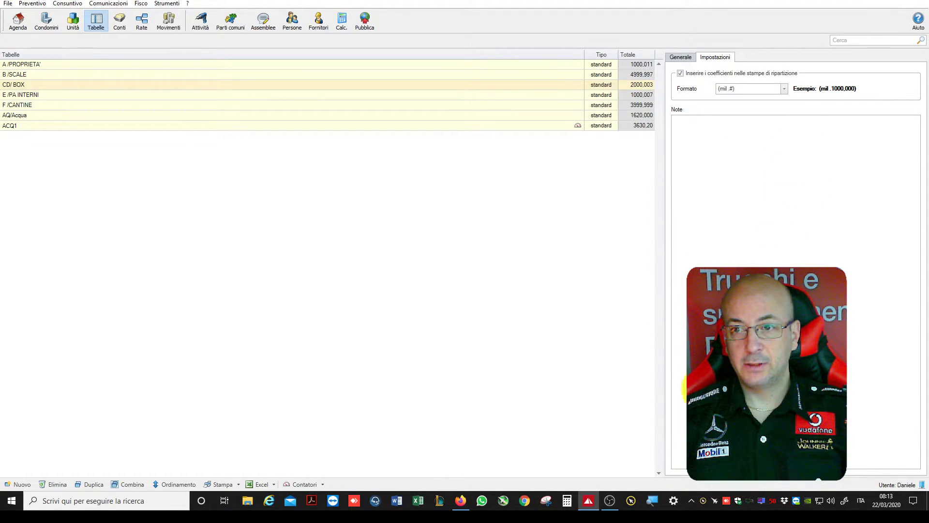
Apply the (mil .#) coefficient format to the E /PA INTERNI and F /CANTINE tables and save.
click(635, 95)
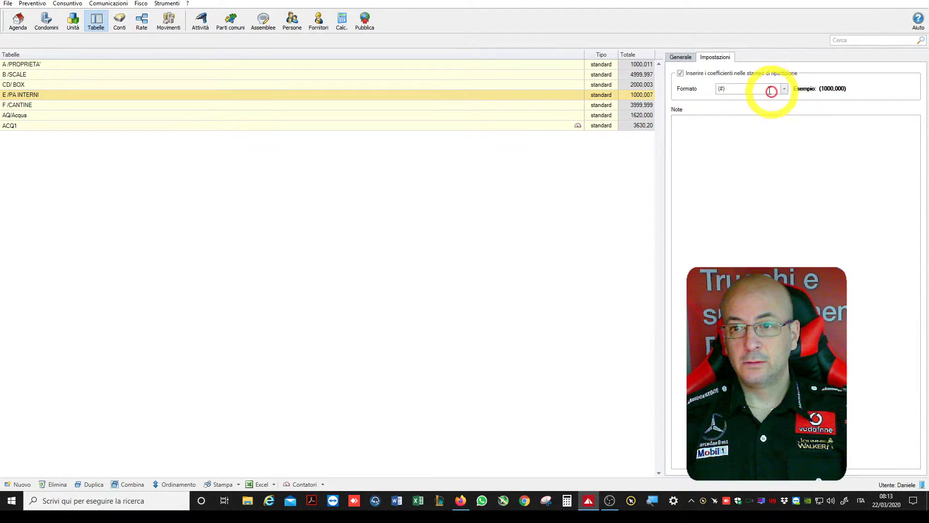
click(734, 88)
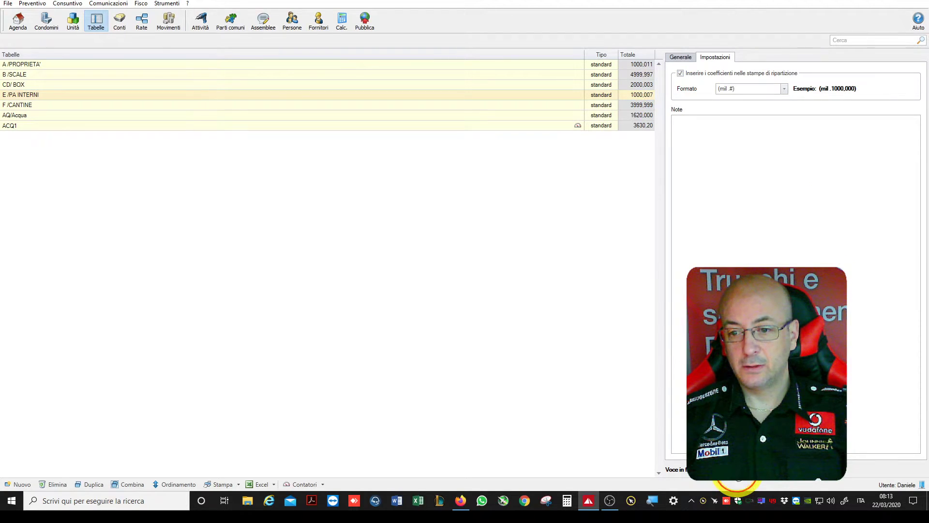
click(737, 478)
click(633, 106)
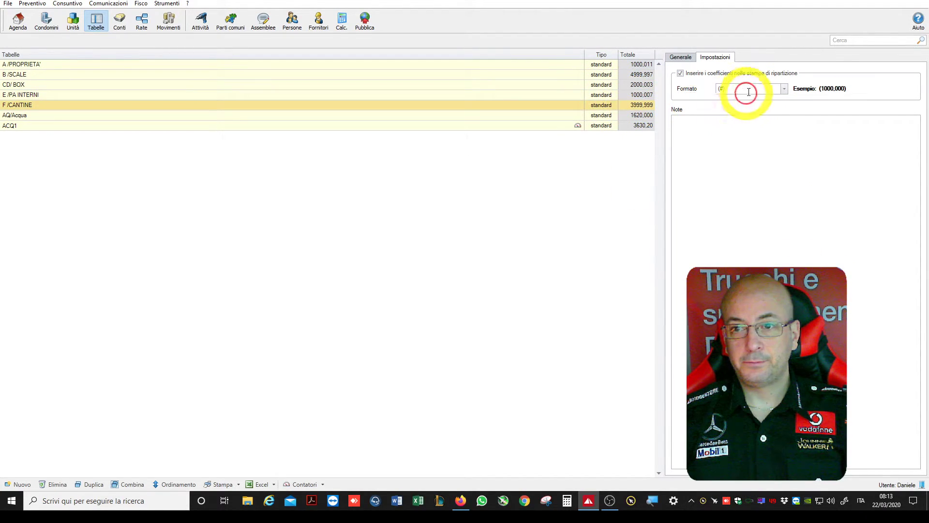
click(743, 89)
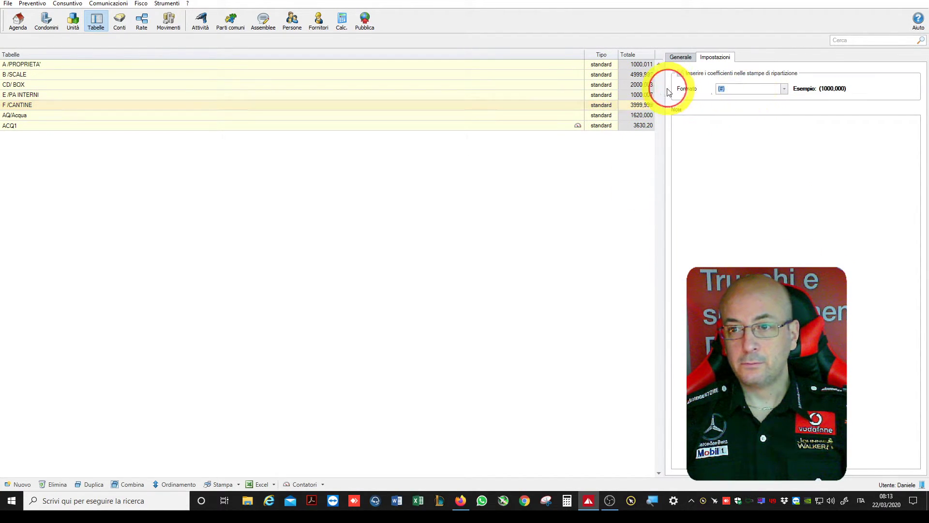
click(739, 478)
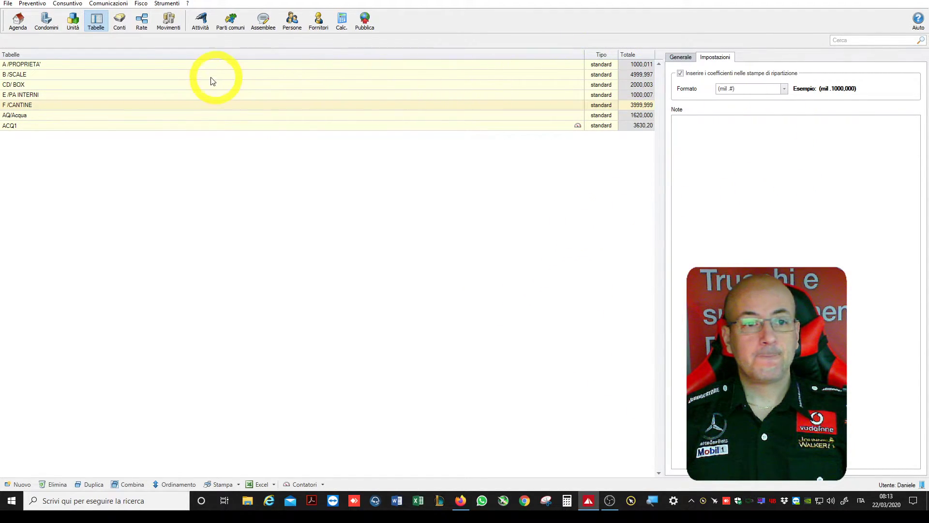
Open the print options of the final-balance Ripartizioni per unità-anagrafica report and check the Moderno orizz. style settings.
click(68, 5)
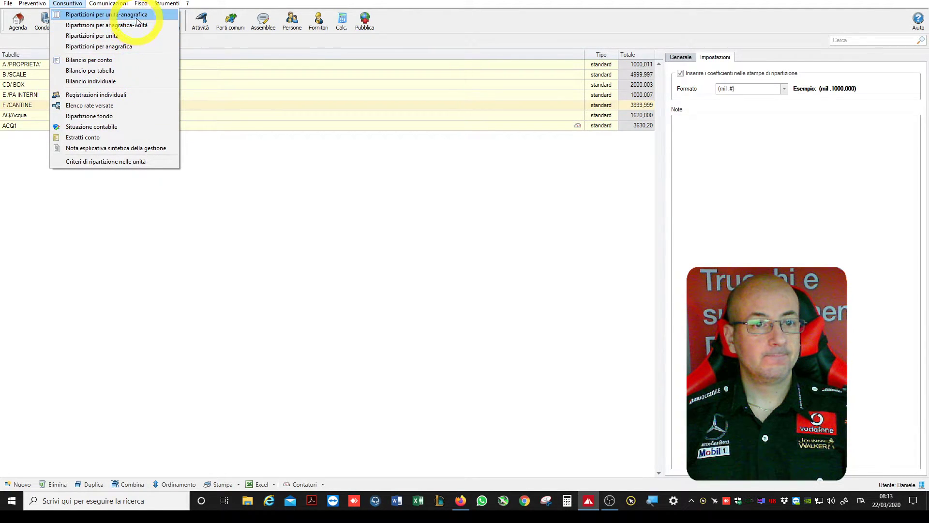
click(210, 169)
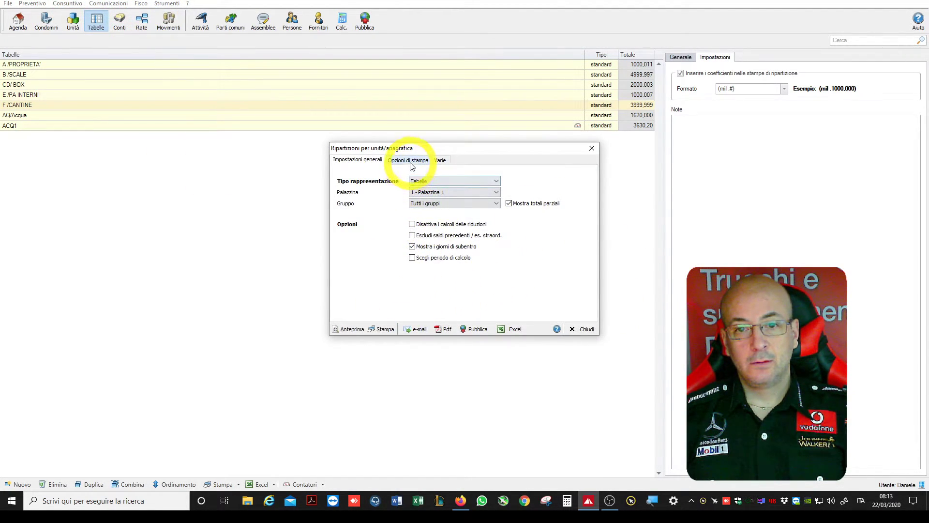
click(409, 161)
click(513, 188)
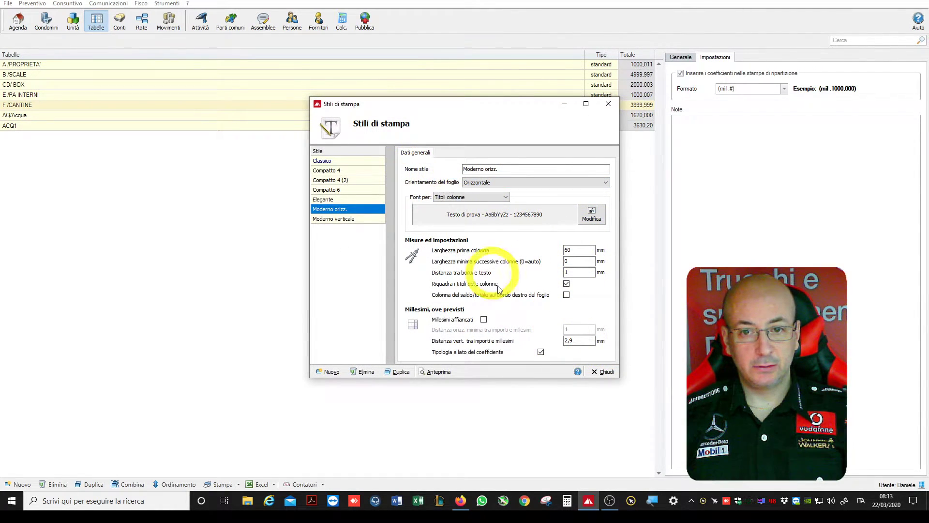
click(606, 371)
Set the report's text size to Normale and preview it, examining the coefficients under the amounts.
click(445, 203)
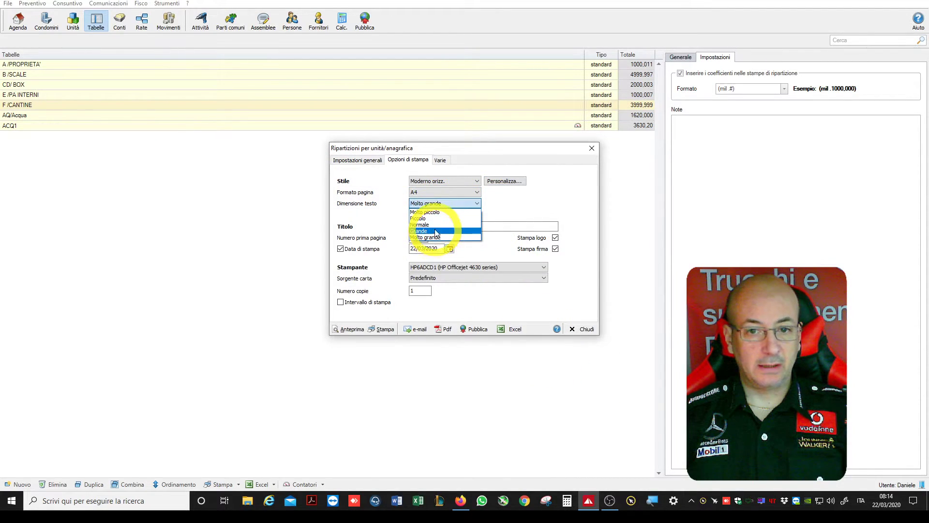
click(425, 218)
click(352, 329)
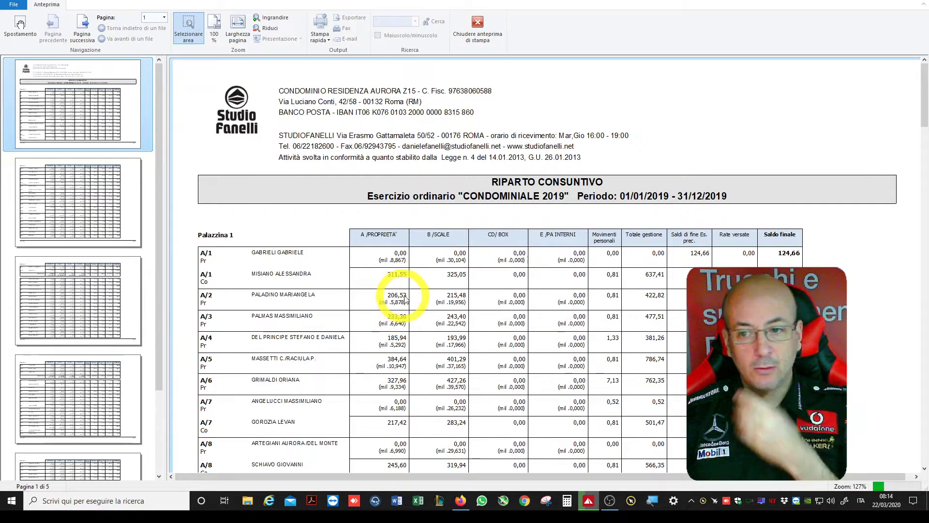
click(383, 267)
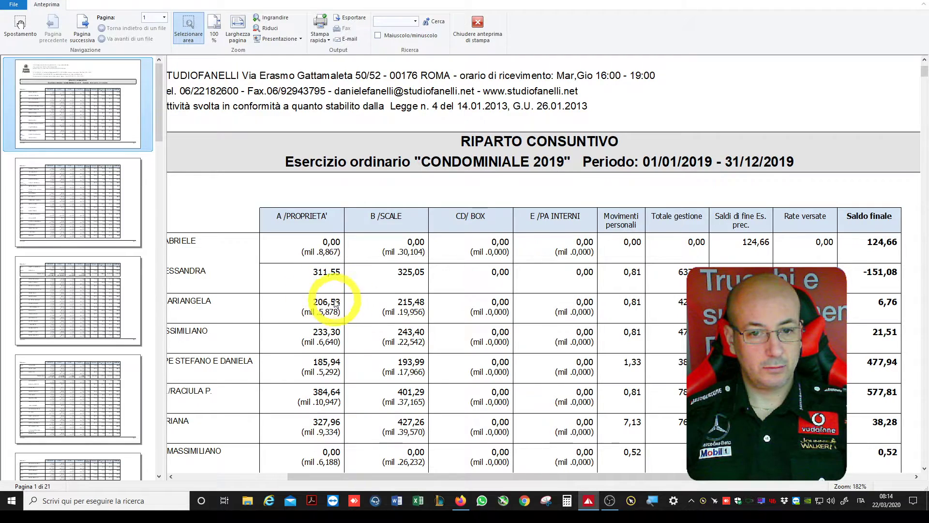
scroll(582, 286, down, 3)
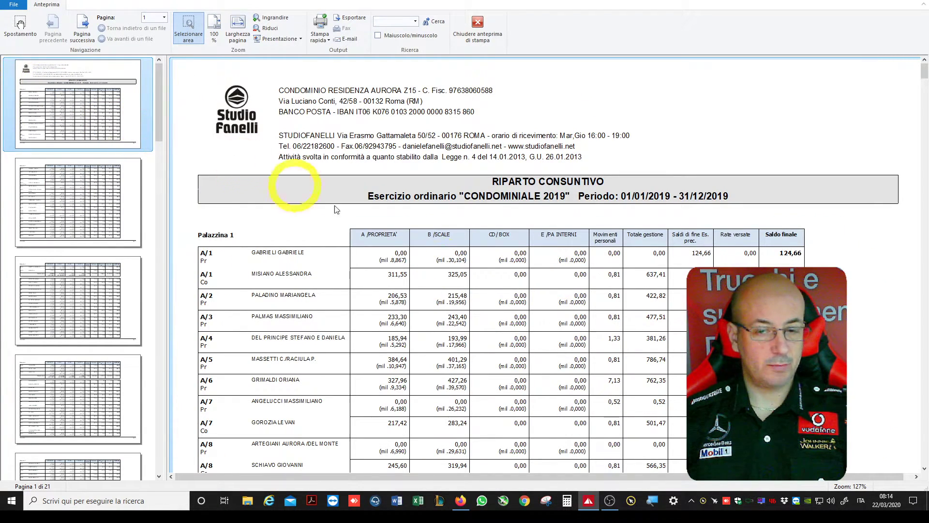
click(484, 21)
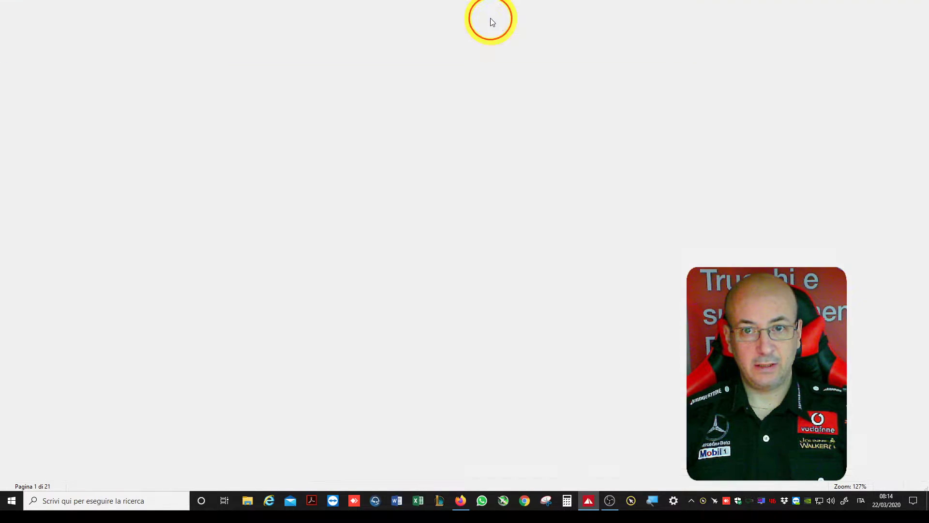
In the Moderno orizz. style, disable Tipologia a lato del coefficiente, enable Millesimi affiancati and check the print preview.
click(510, 181)
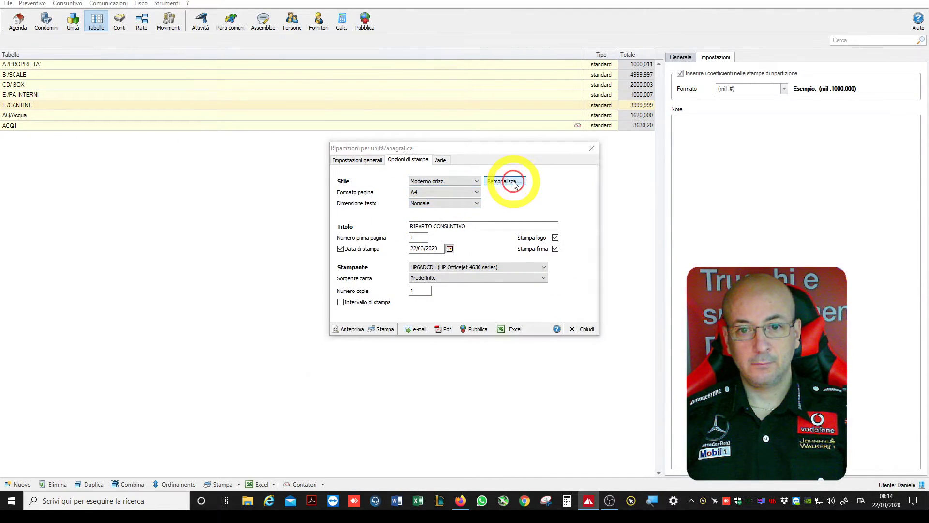
click(540, 352)
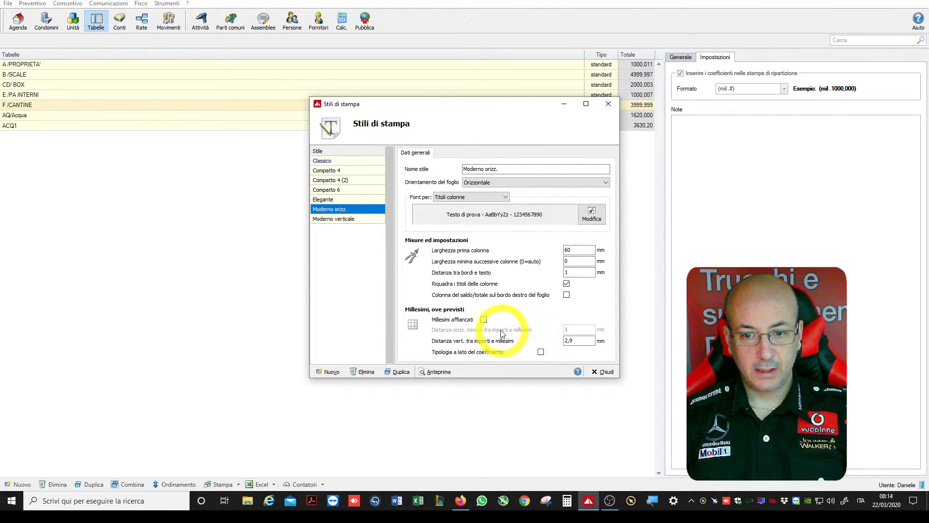
click(483, 320)
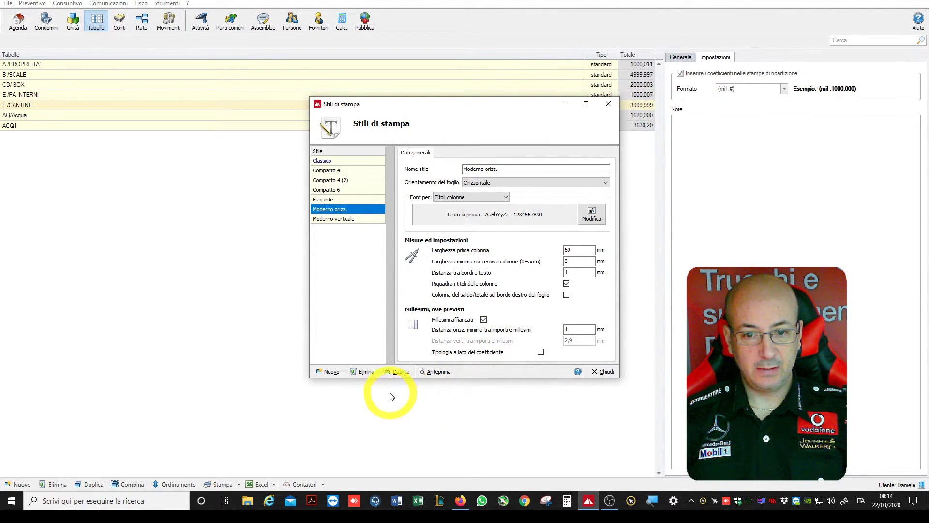
click(440, 373)
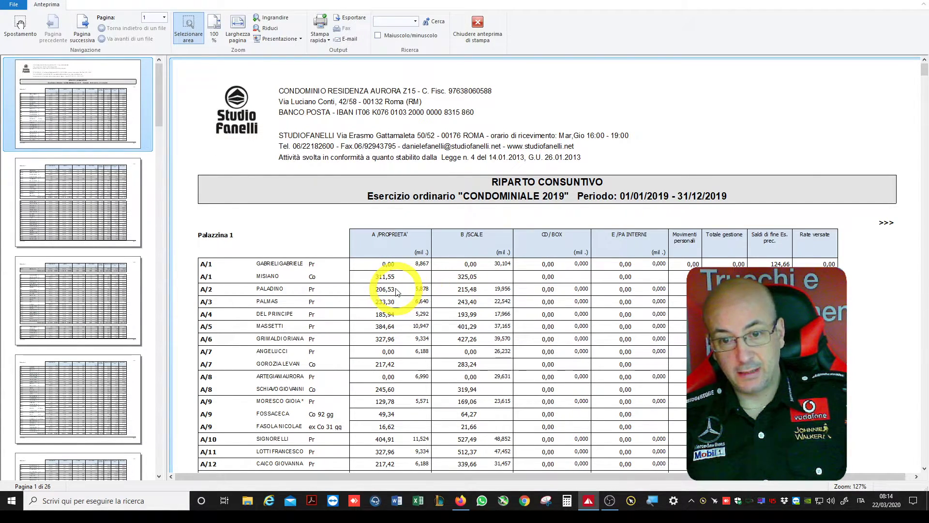
click(475, 30)
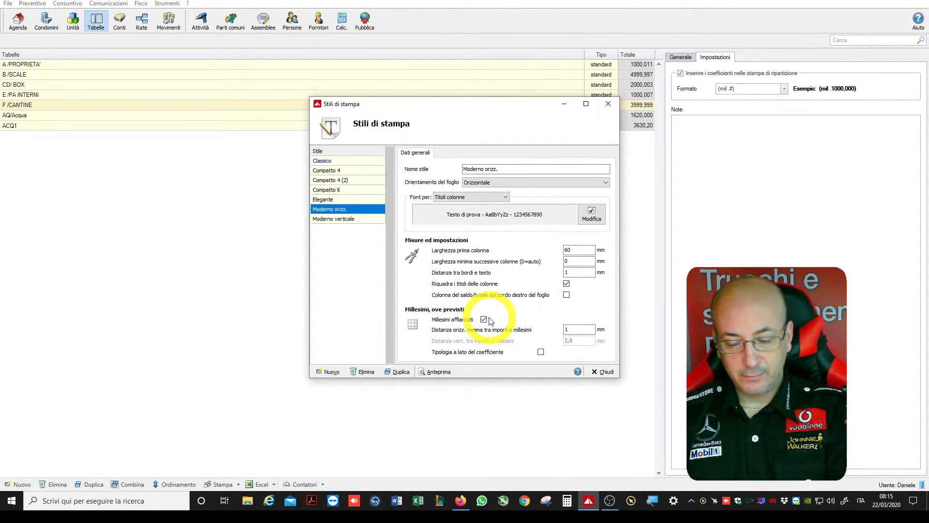
right_click(551, 222)
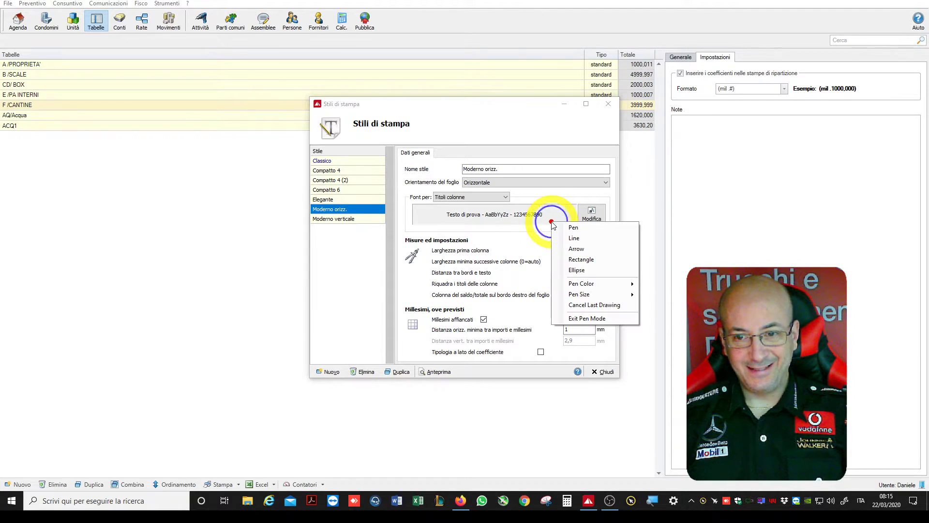
click(573, 248)
drag(527, 195, 514, 247)
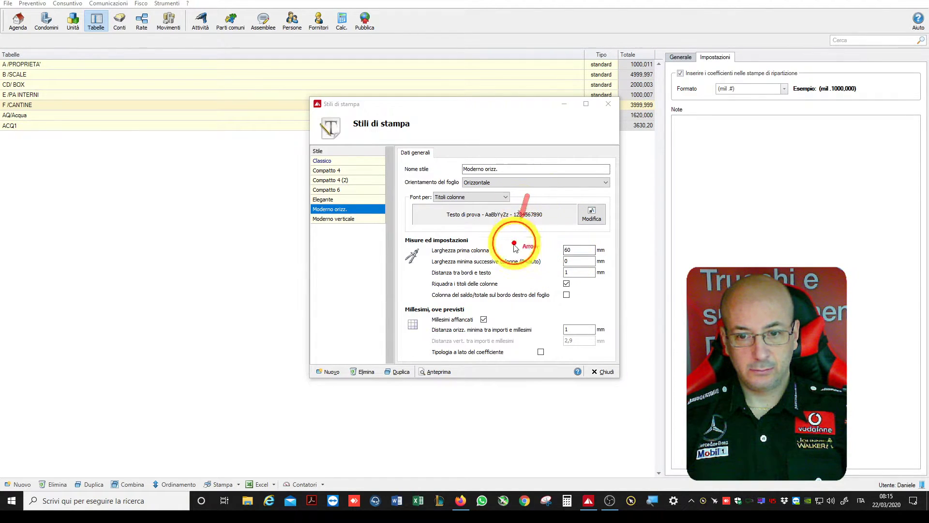
Disable Millesimi affiancati in the Moderno orizz. style and check the resulting layout in the print preview.
click(483, 320)
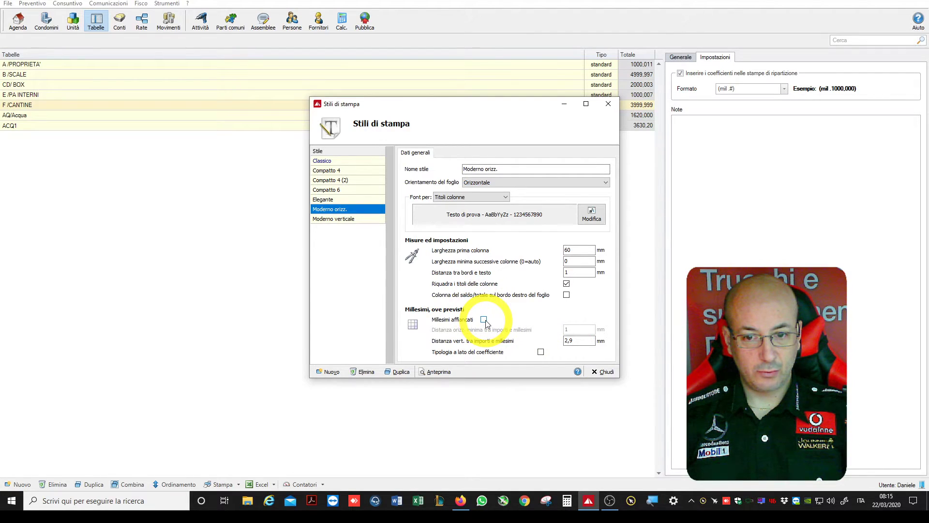
click(438, 372)
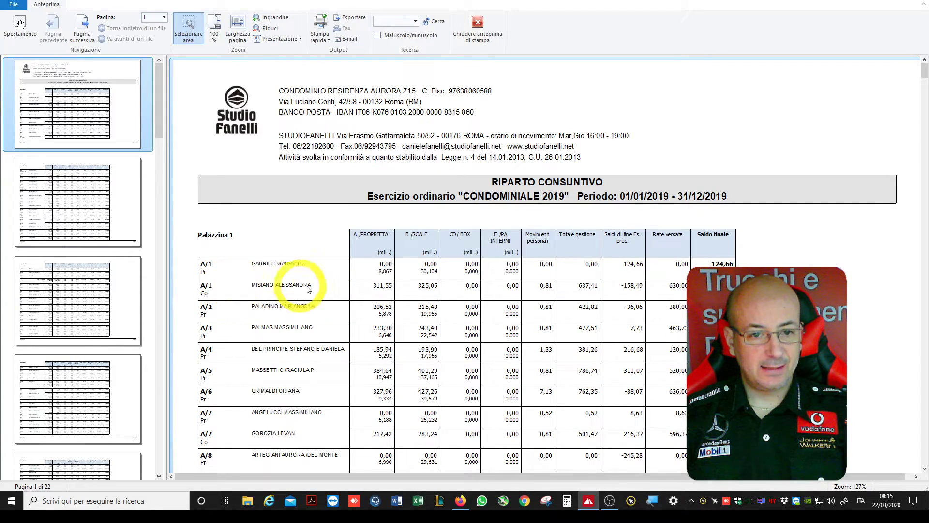
click(475, 30)
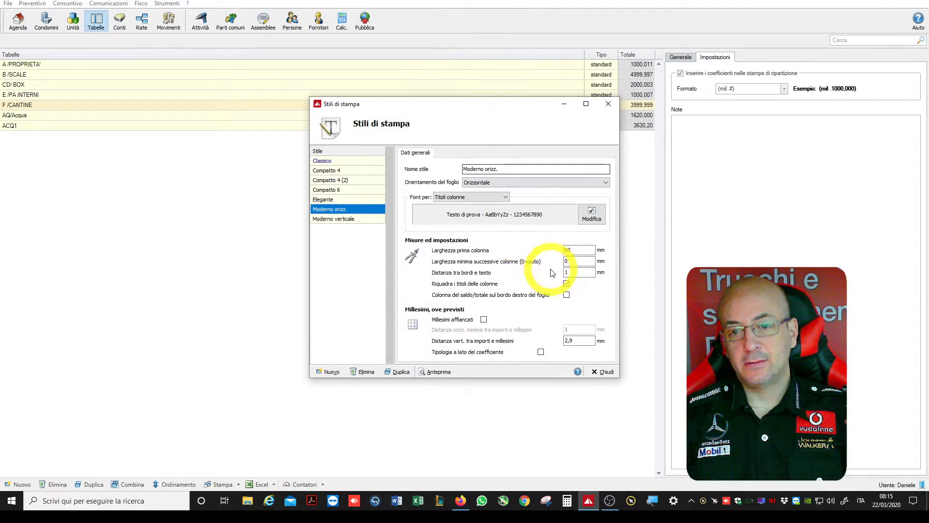
Set the style's first column width to 40 mm and check the name column in the print preview.
drag(565, 250, 620, 245)
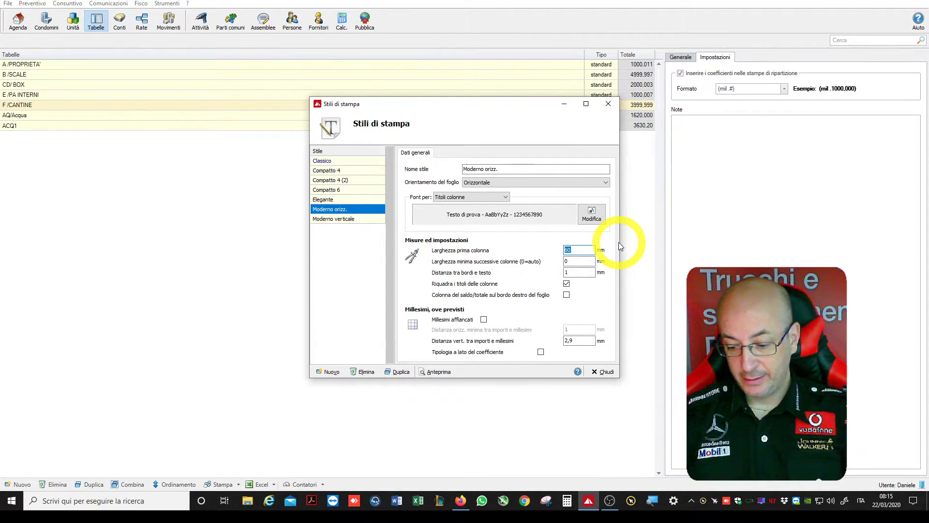
text(40)
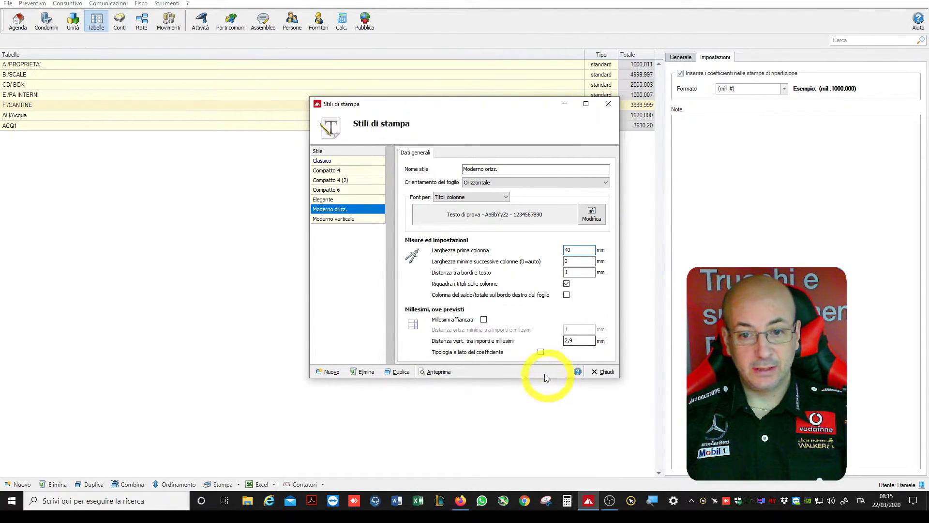
click(435, 371)
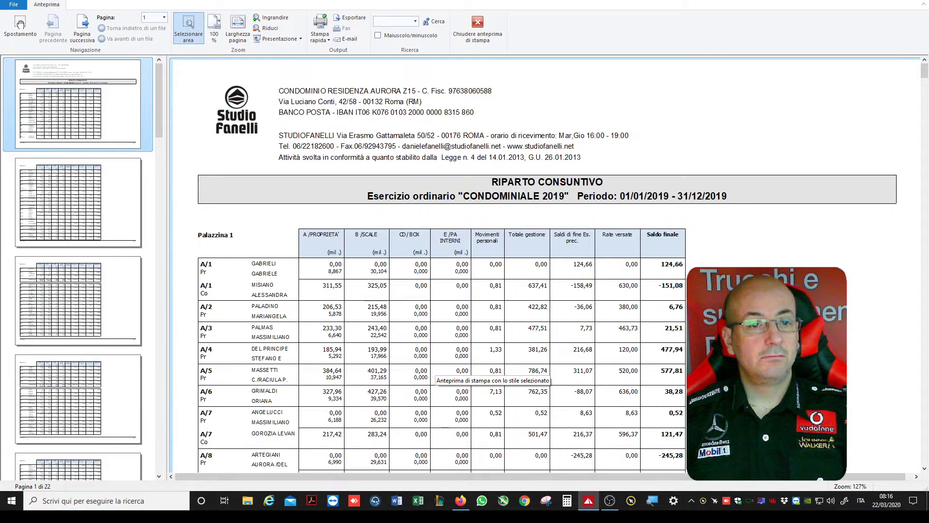
click(478, 24)
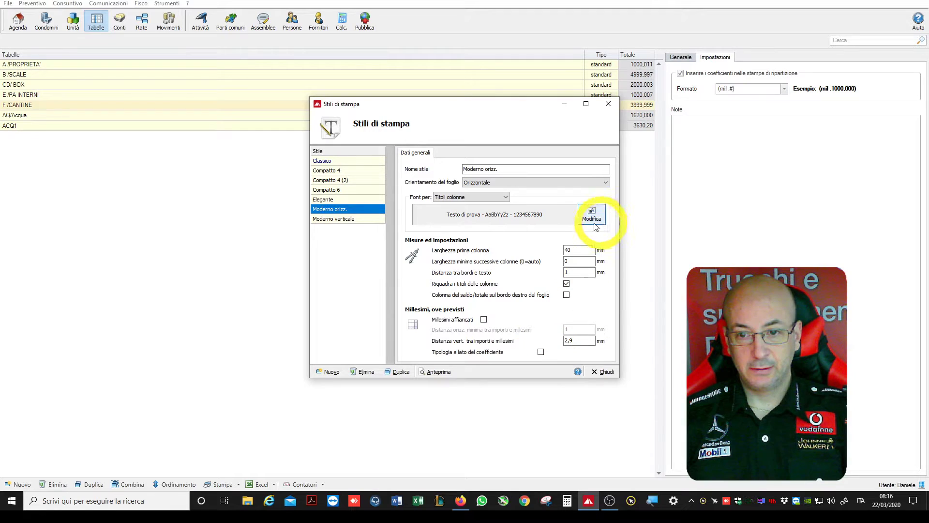
Set the style's first column width to 80 mm and change the Dettaglio 2 (nome) font to bold italic.
double_click(580, 250)
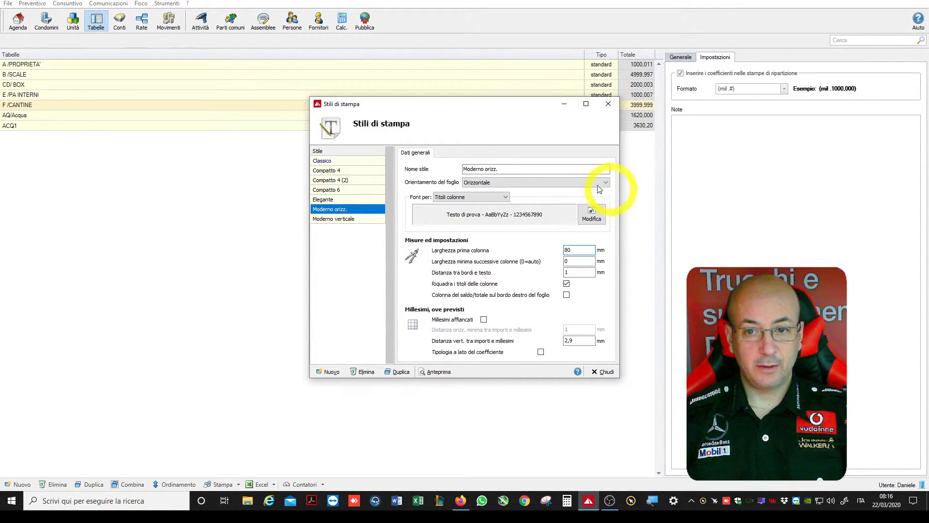
click(481, 199)
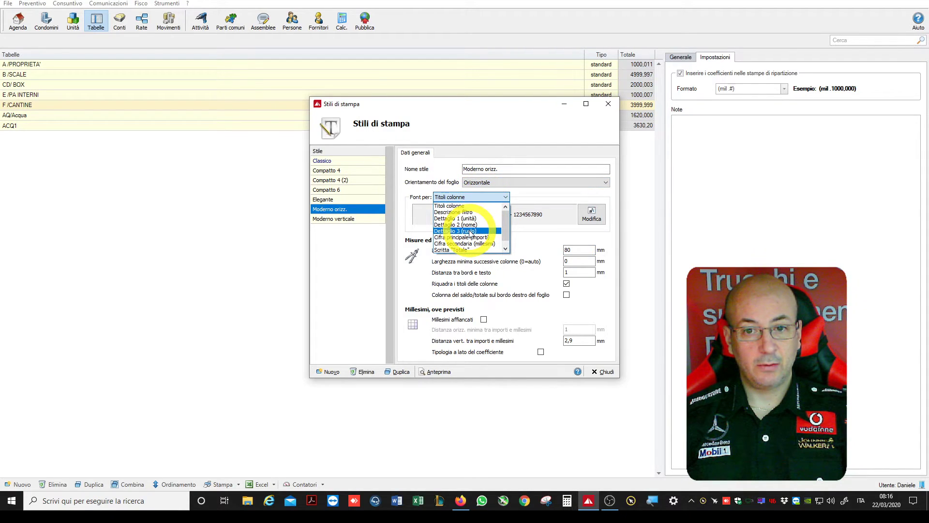
click(473, 225)
click(591, 215)
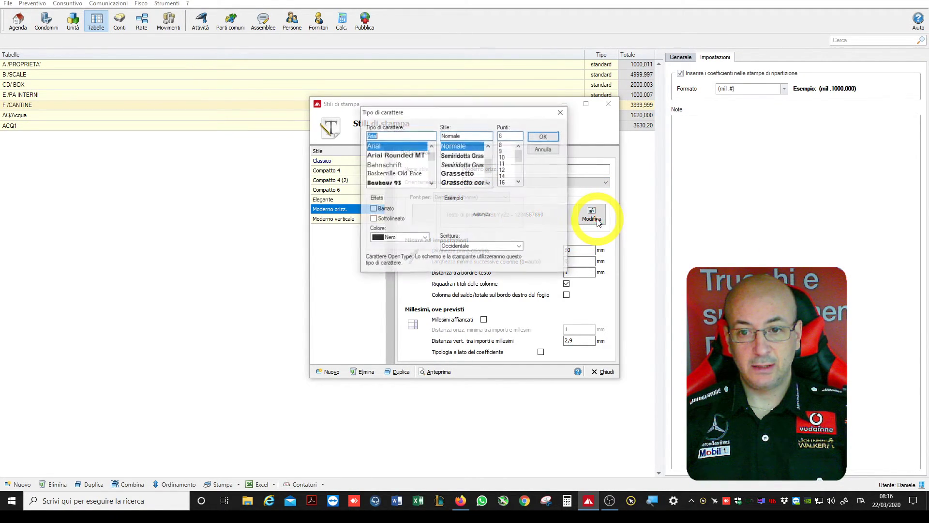
click(462, 183)
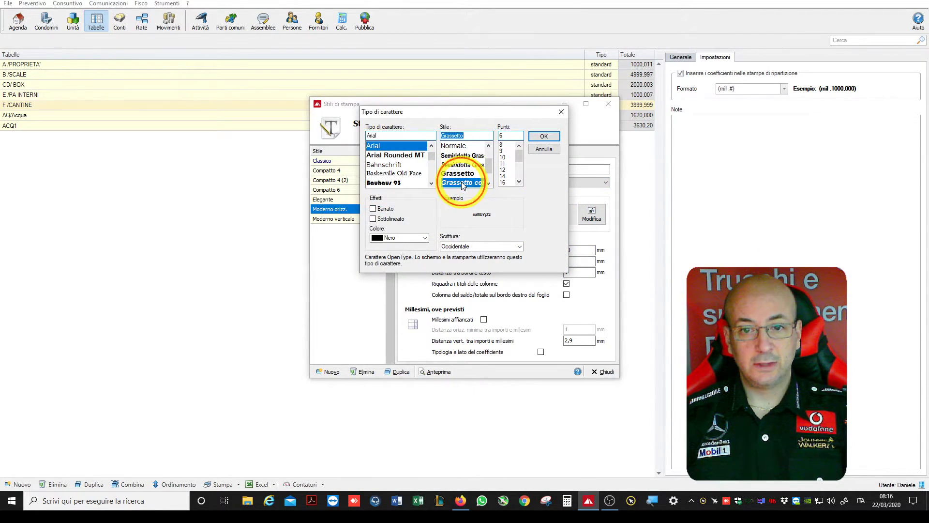
click(544, 137)
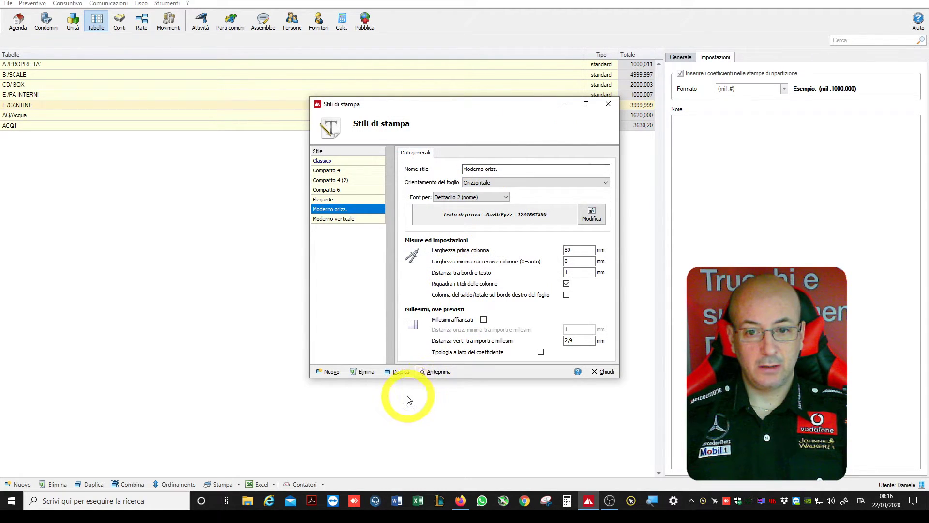
Preview the report with the modified style, examining the names and column layout on the first page.
click(432, 372)
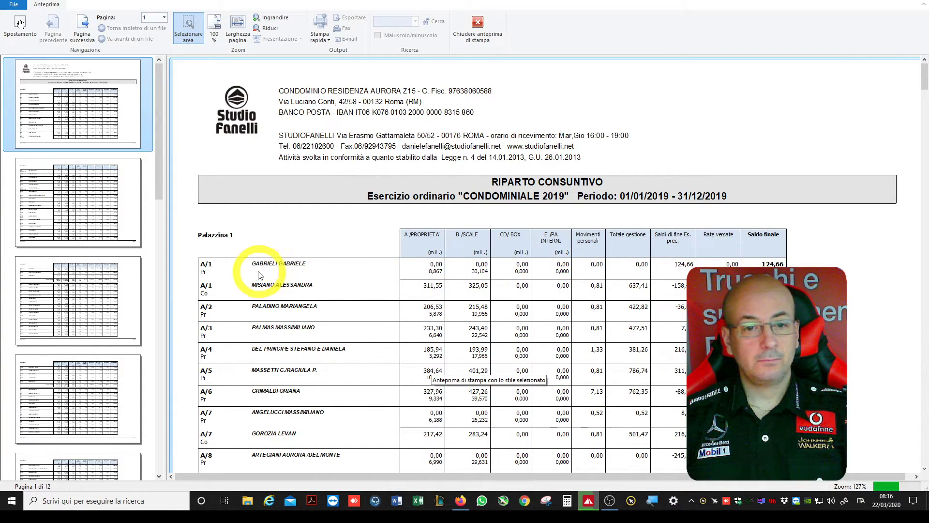
scroll(394, 329, down, 2)
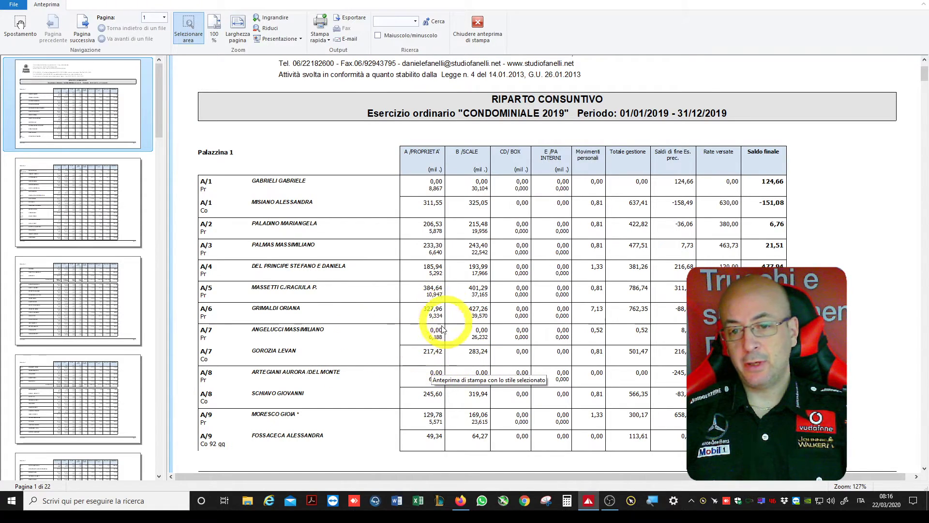
scroll(416, 368, down, 1)
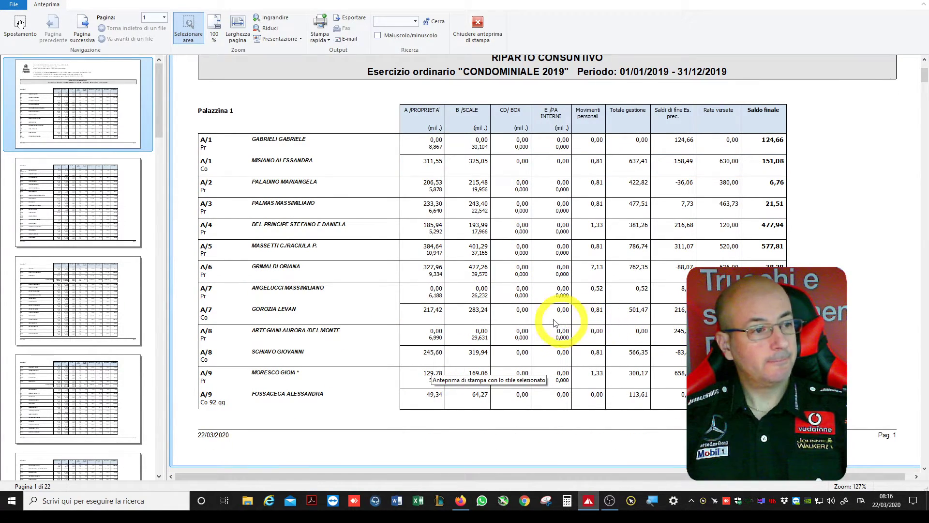
scroll(540, 300, up, 2)
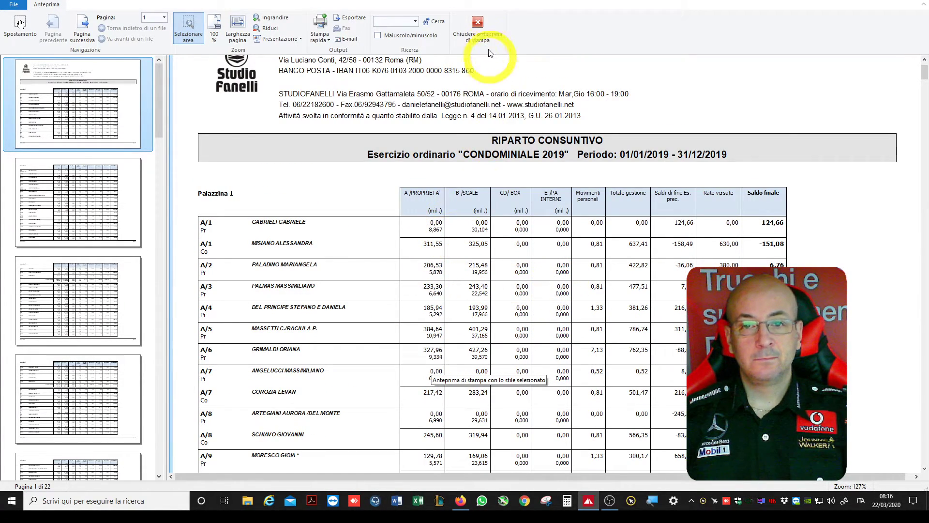
click(479, 24)
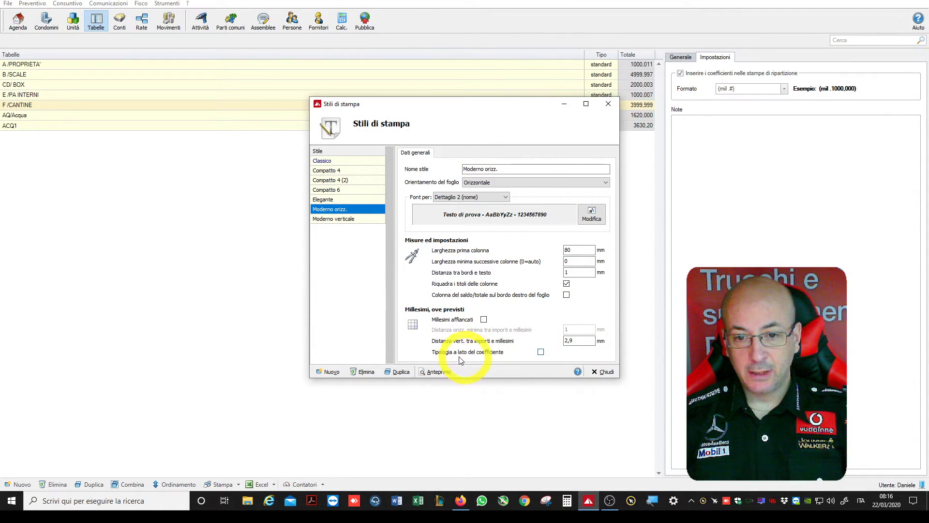
Enable Tipologia a lato del coefficiente and examine the coefficients beneath the amounts in the print preview.
click(540, 352)
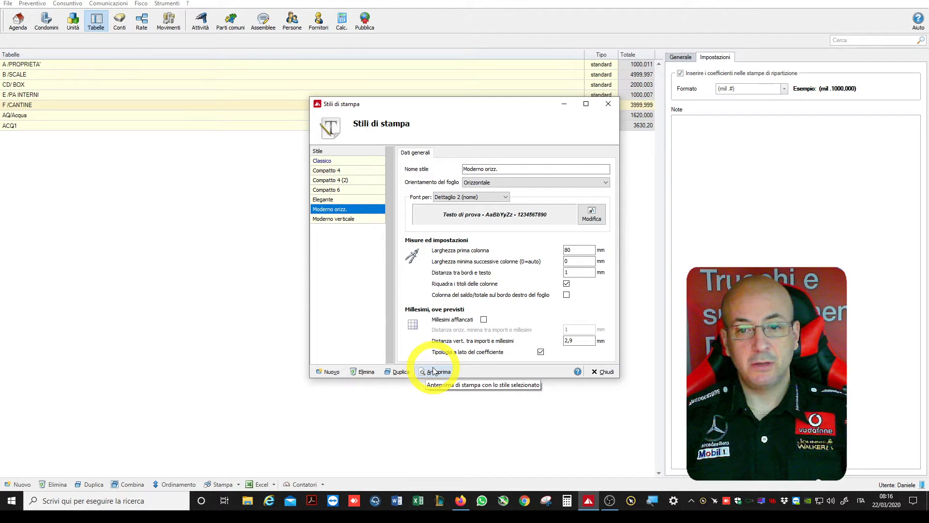
click(434, 371)
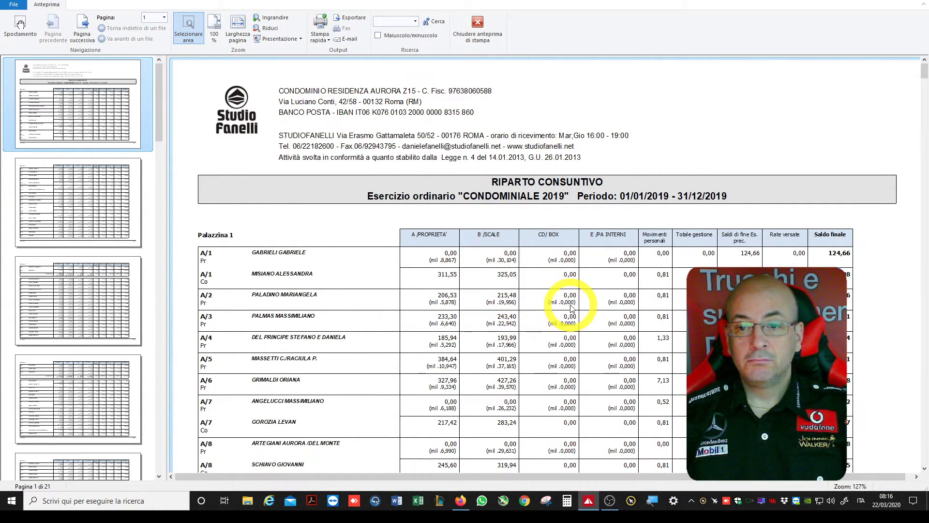
scroll(569, 309, up, 2)
scroll(566, 307, down, 1)
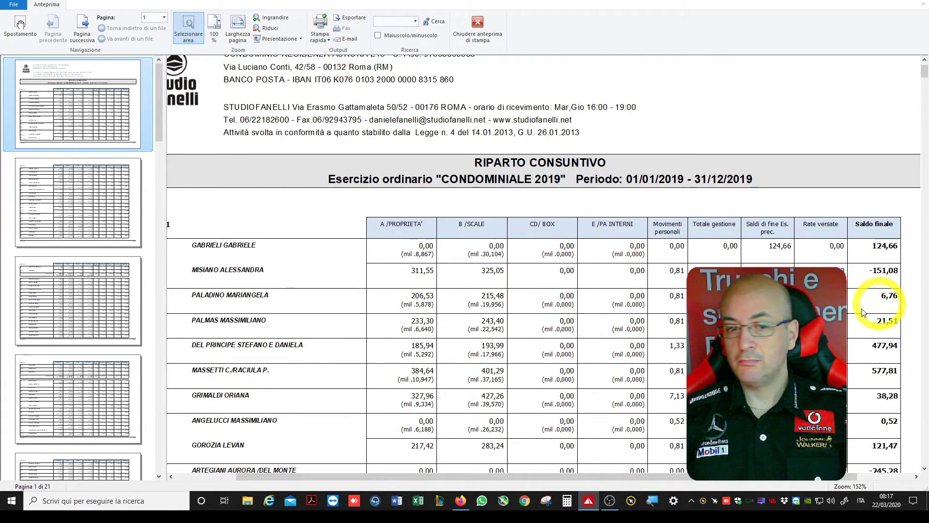
scroll(386, 316, down, 3)
scroll(385, 312, down, 3)
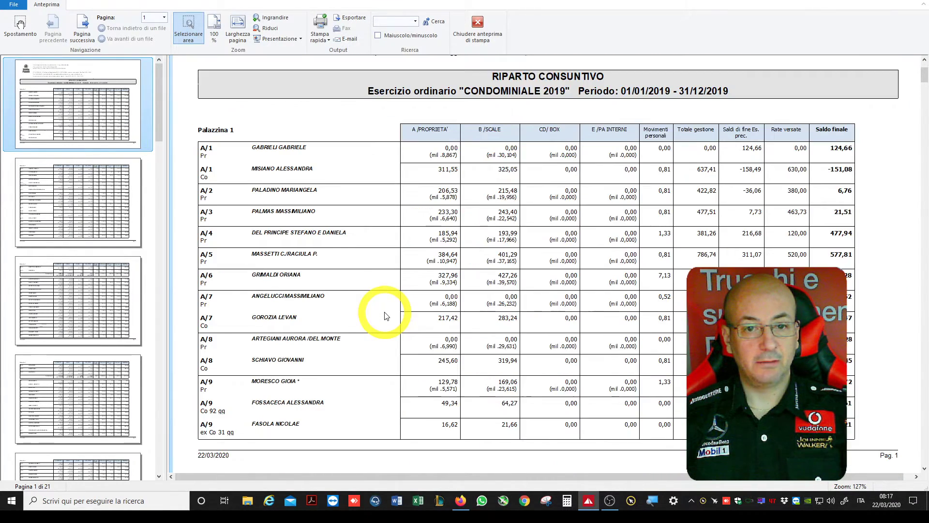
scroll(600, 252, down, 8)
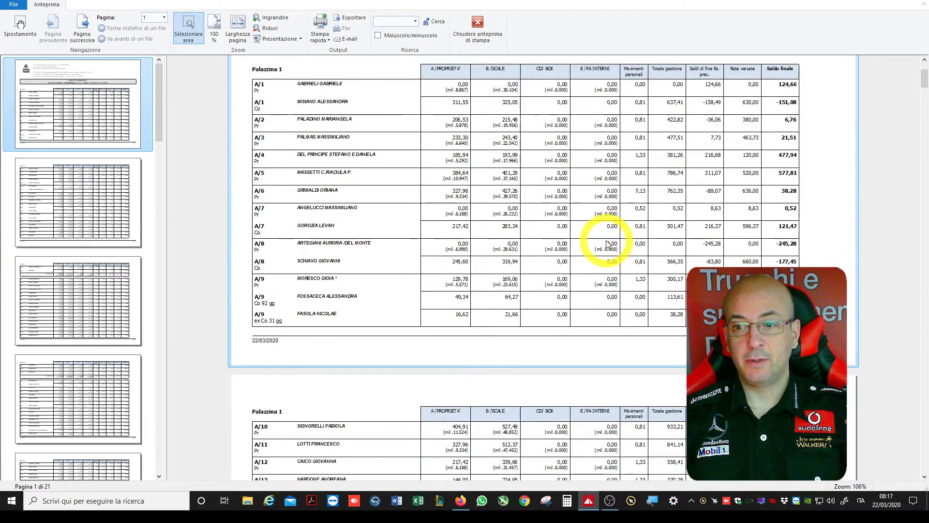
scroll(609, 243, up, 10)
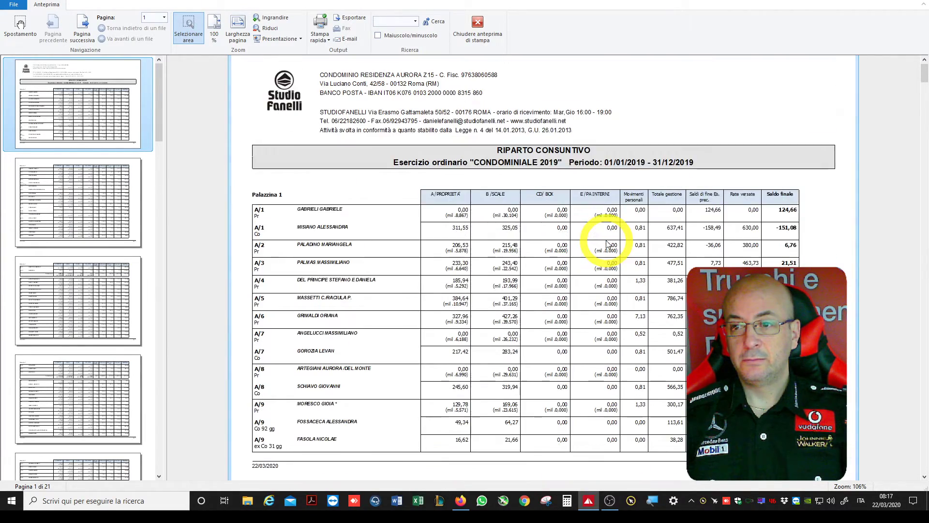
click(477, 25)
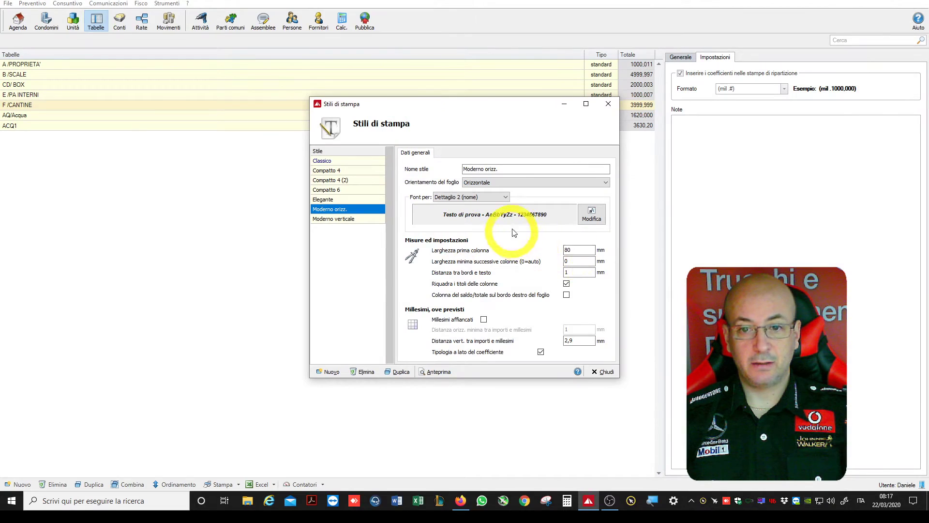
Close the style settings, set the report's text size to Grande and check the print preview.
click(597, 376)
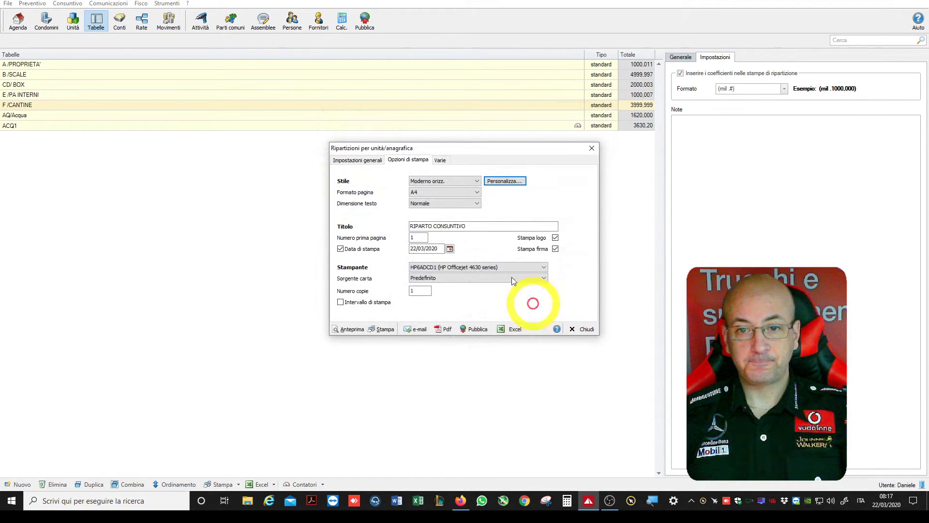
click(444, 204)
click(420, 230)
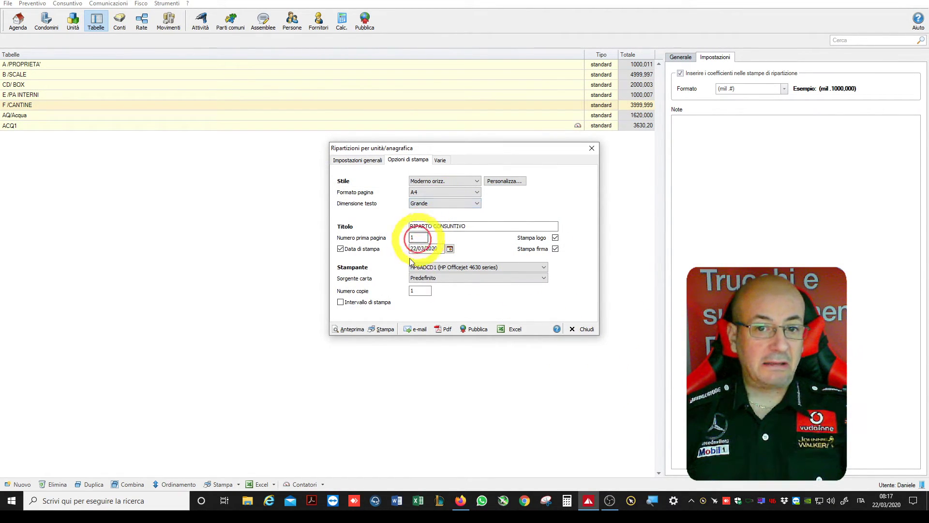
click(343, 330)
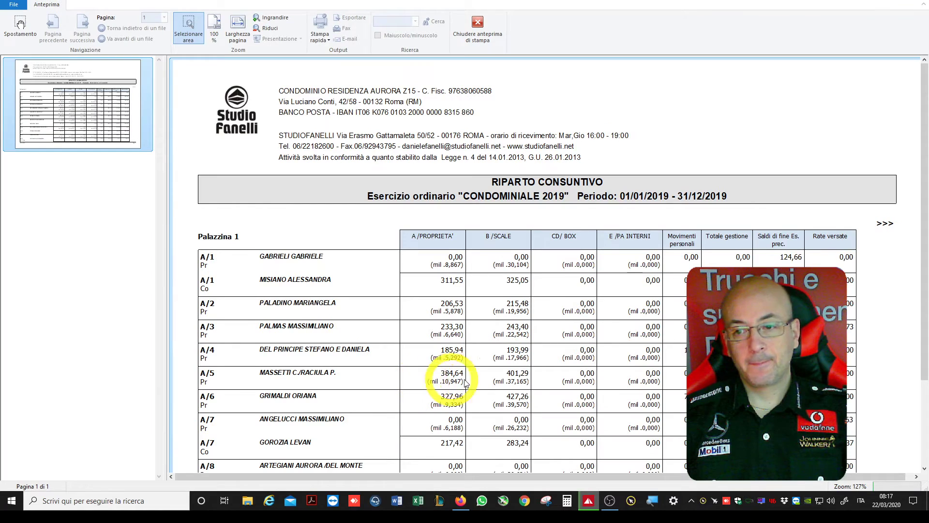
click(477, 36)
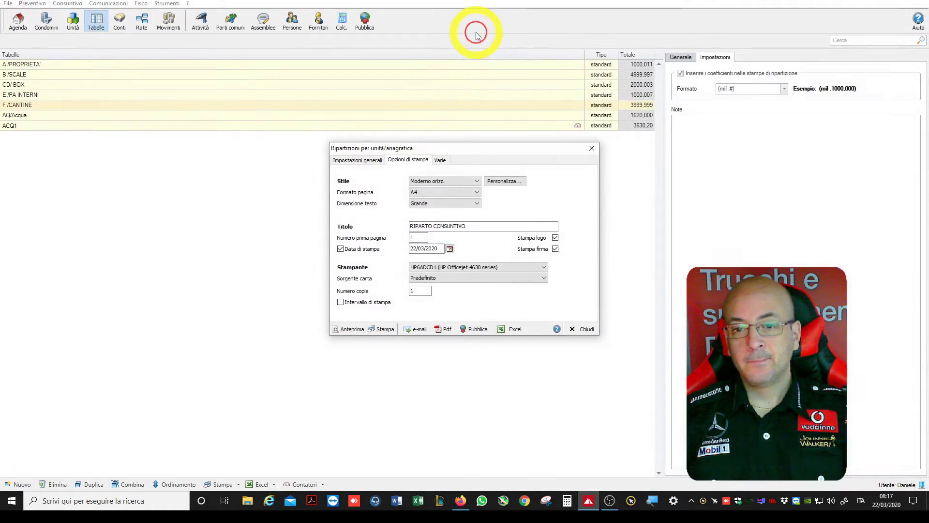
Set the report's text size to Normale in the print options.
click(437, 203)
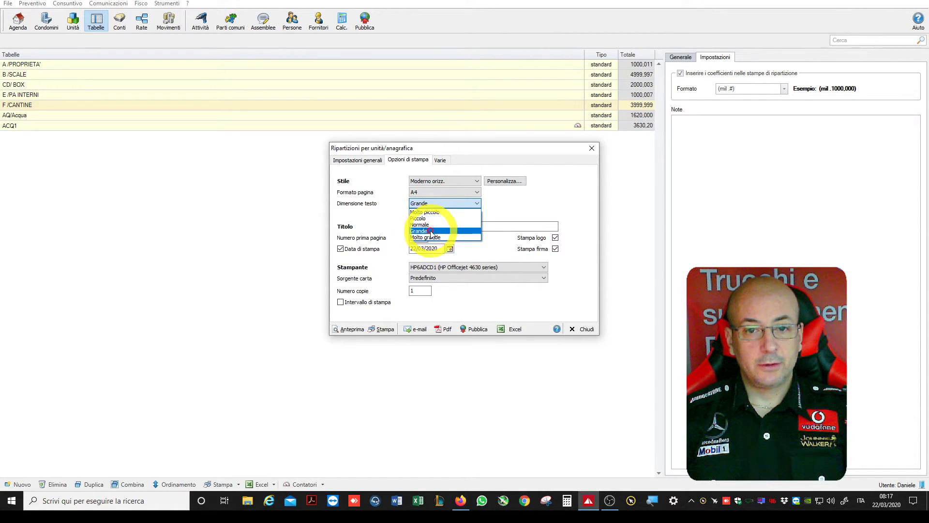
click(420, 225)
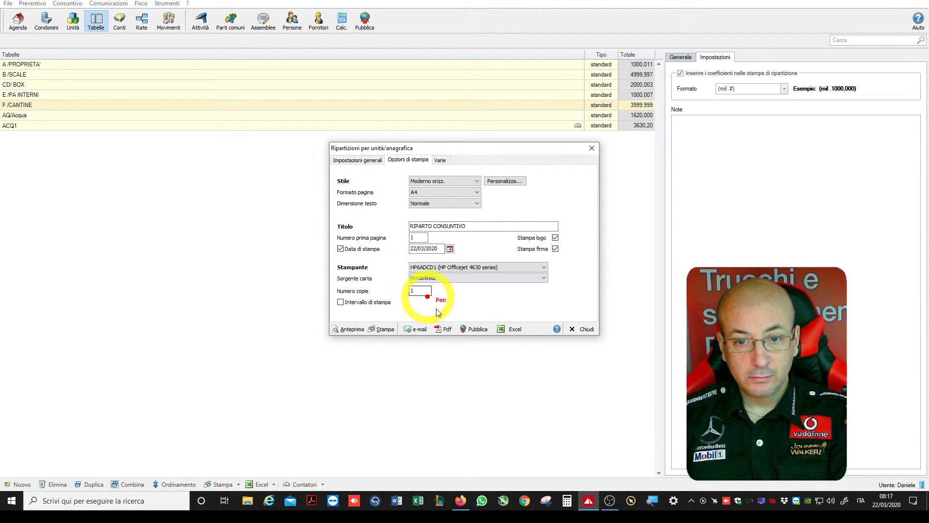
right_click(456, 336)
click(514, 367)
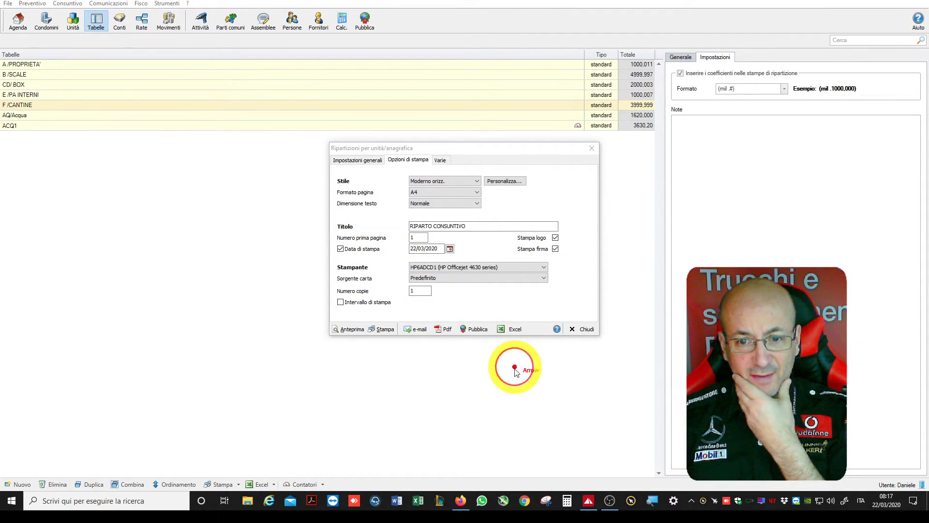
drag(516, 376, 442, 233)
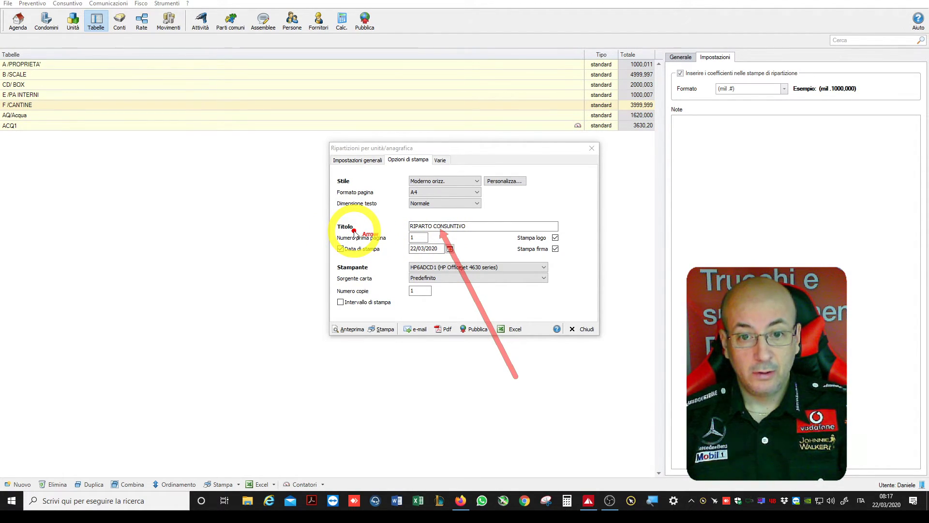
key(super+plus)
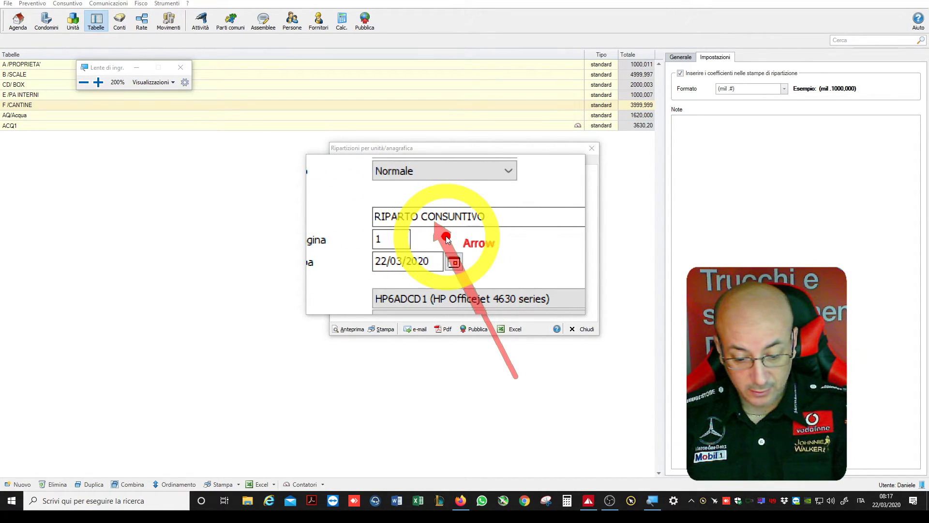
key(super+Escape)
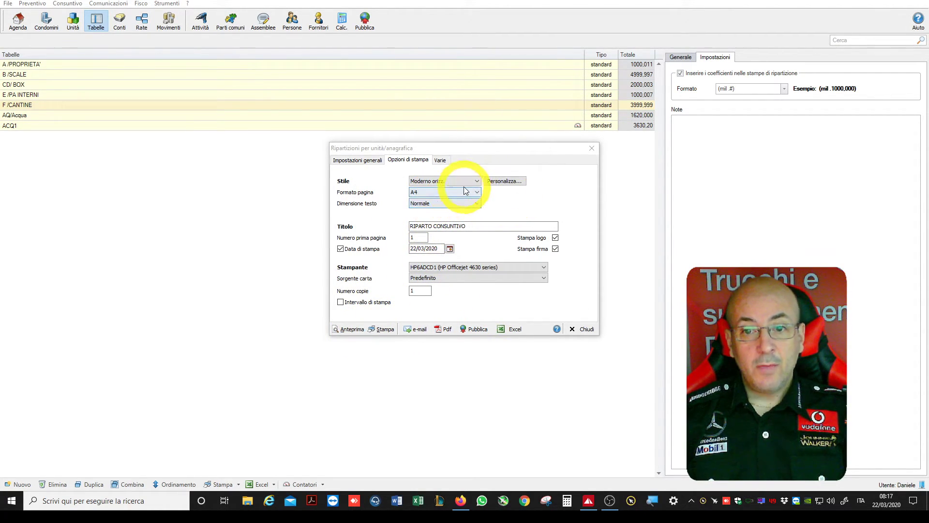
Set the Moderno orizz. style's first column width to 50 mm and enable Tipologia a lato del coefficiente.
click(517, 182)
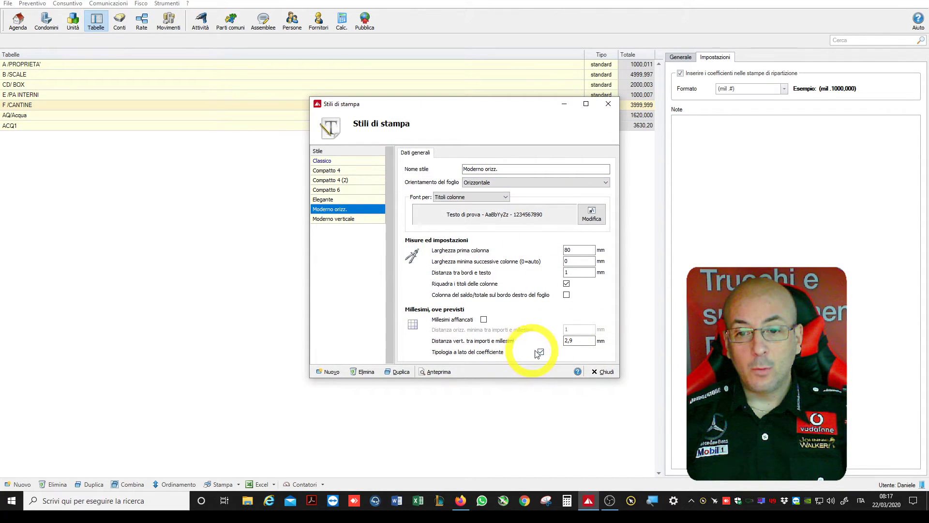
click(603, 372)
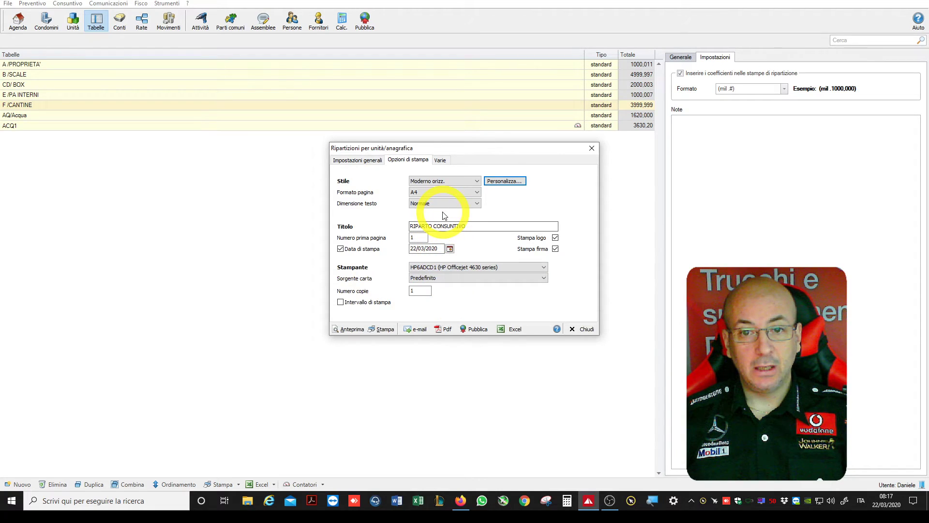
click(499, 182)
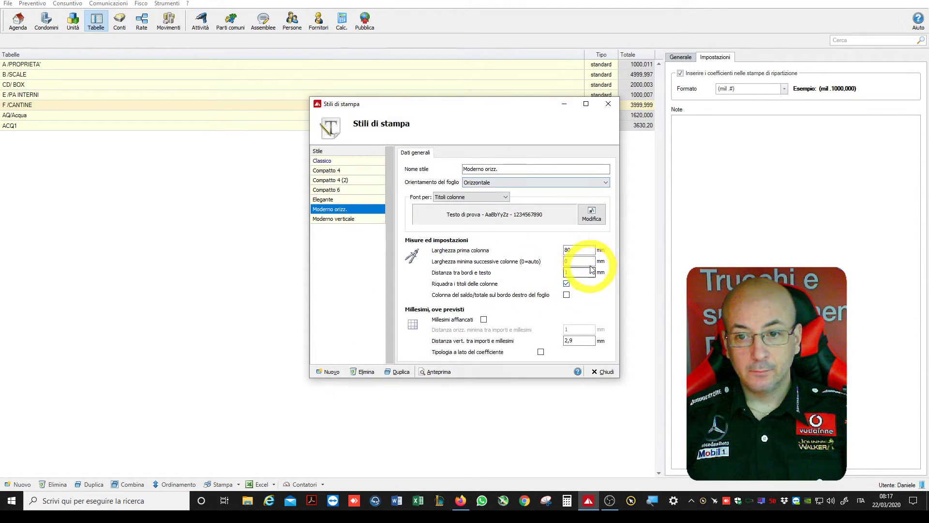
drag(583, 250, 560, 251)
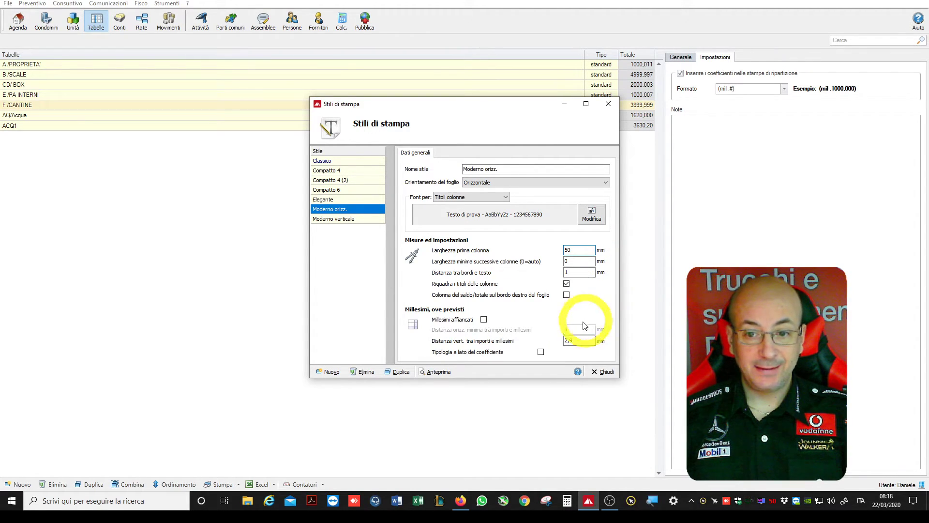
click(540, 352)
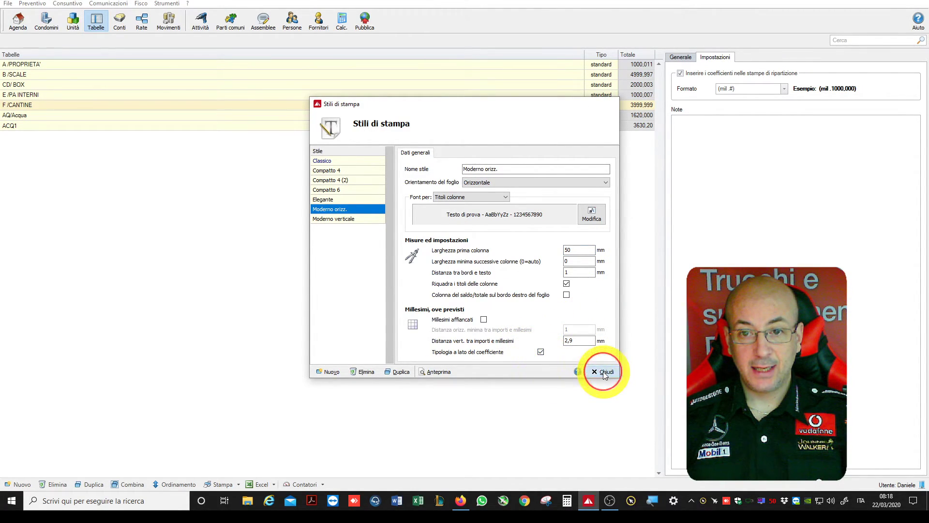
click(603, 371)
Set the report's text size to Grande and check the whole first page in the print preview.
click(446, 204)
click(426, 232)
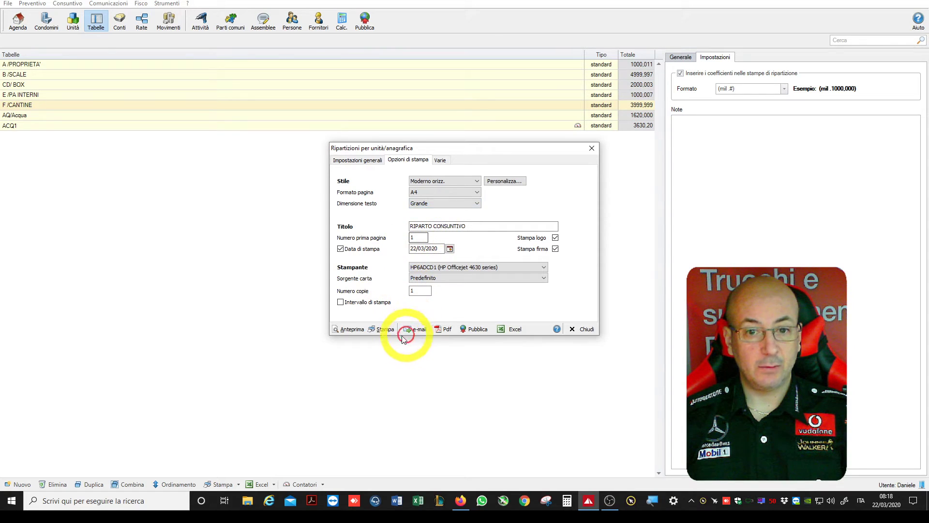
click(345, 330)
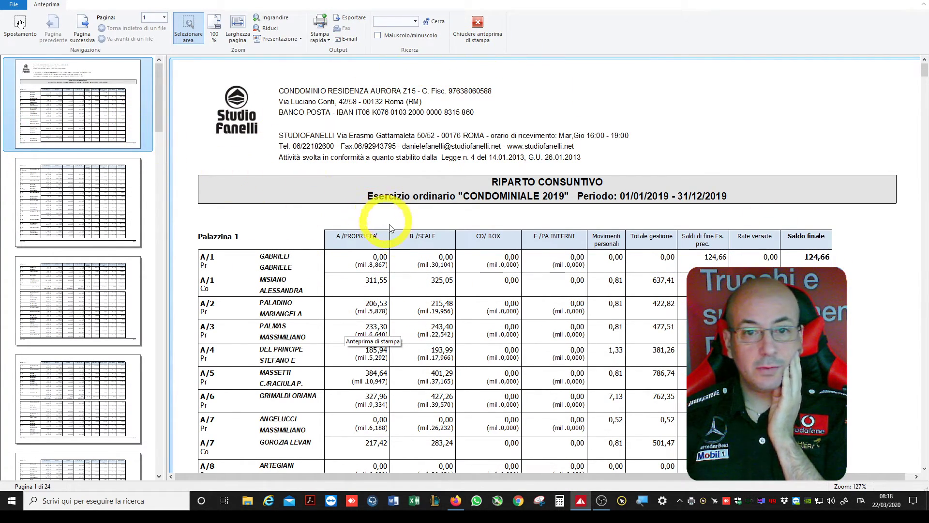
click(449, 245)
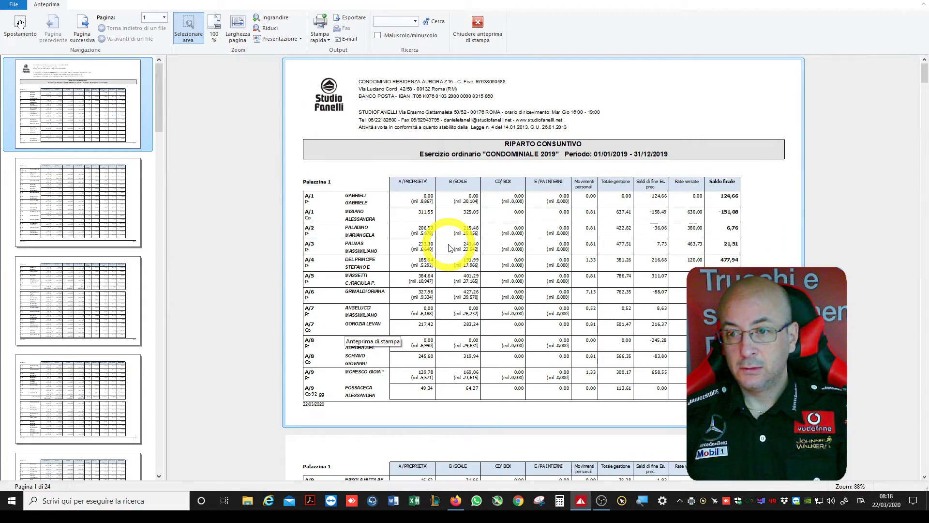
click(463, 39)
Set the report's text size to Molto grande and check the column layout in the print preview.
click(457, 201)
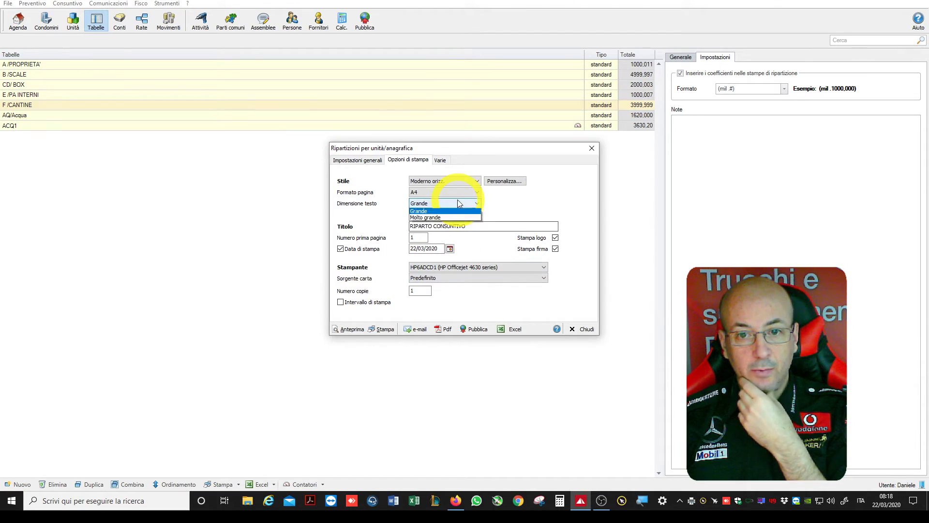
click(439, 236)
click(349, 330)
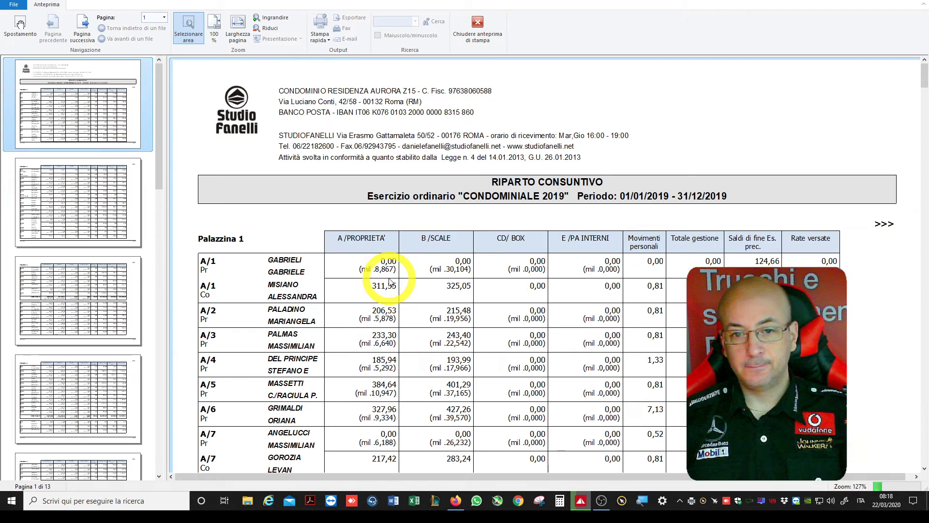
click(479, 32)
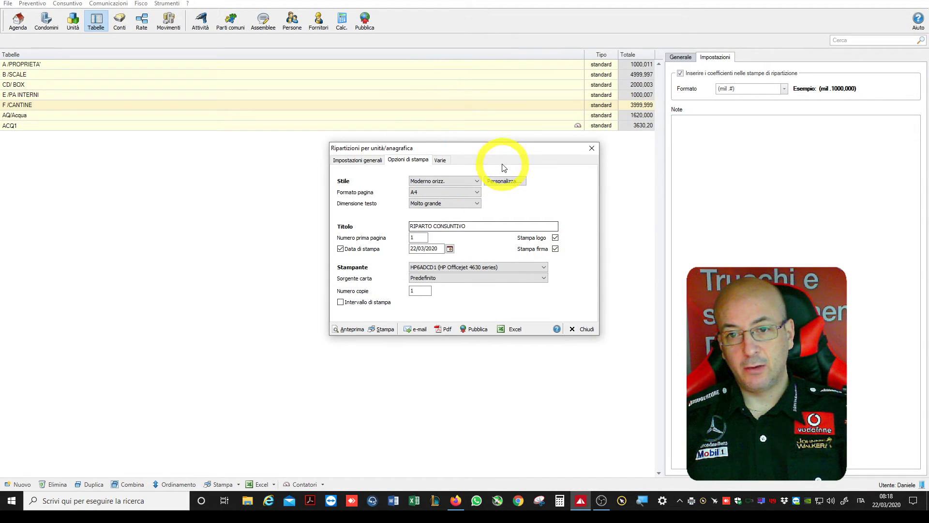
Disable Tipologia a lato del coefficiente in the Moderno orizz. style and examine the first pages of the print preview.
click(503, 181)
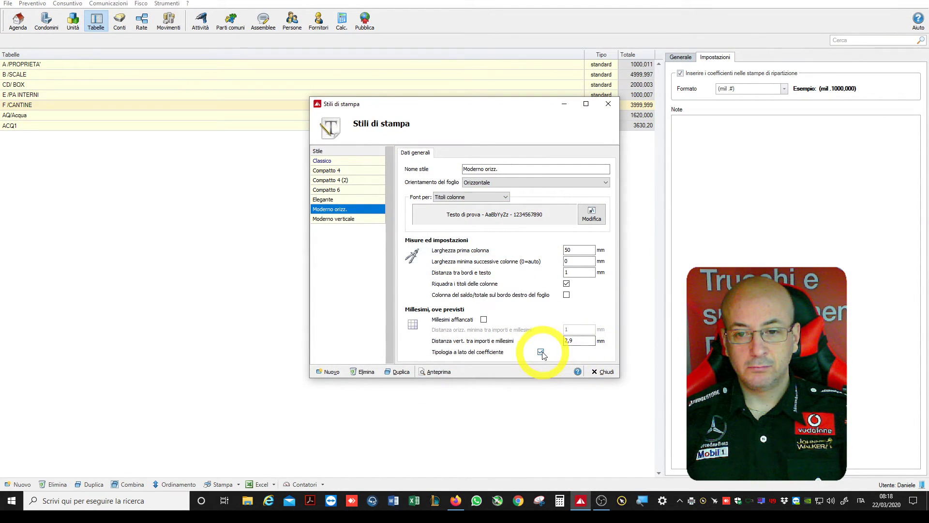
click(541, 352)
click(432, 373)
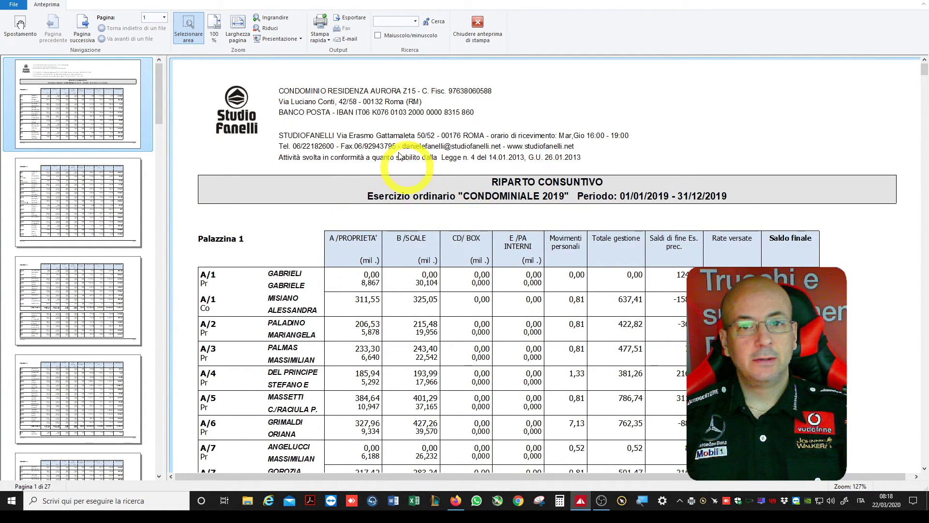
scroll(363, 169, down, 2)
scroll(421, 187, down, 4)
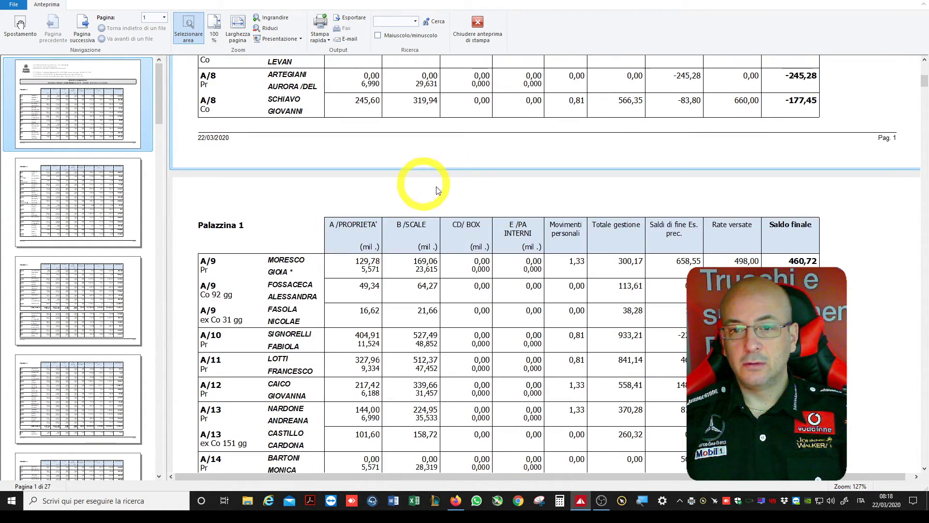
scroll(575, 264, down, 2)
ctrl+scroll(584, 268, down, 2)
scroll(687, 279, up, 5)
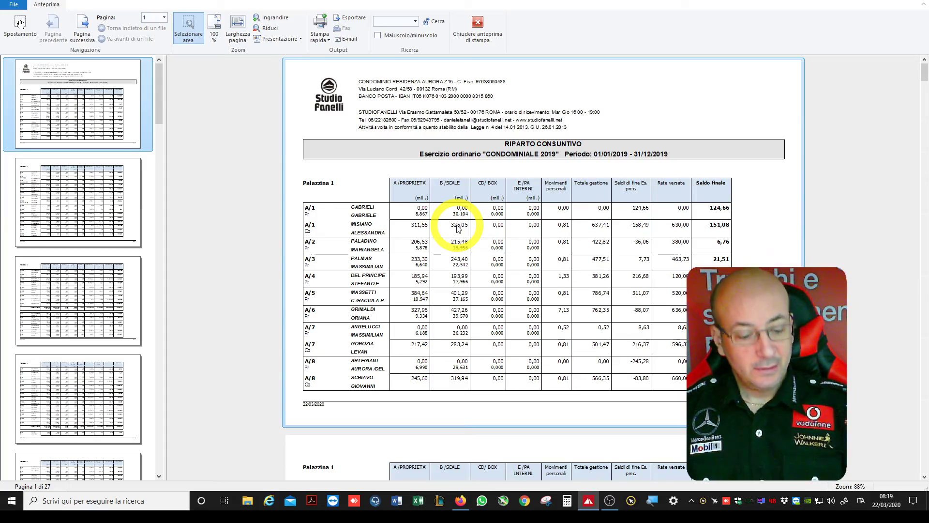
key(alt+Tab)
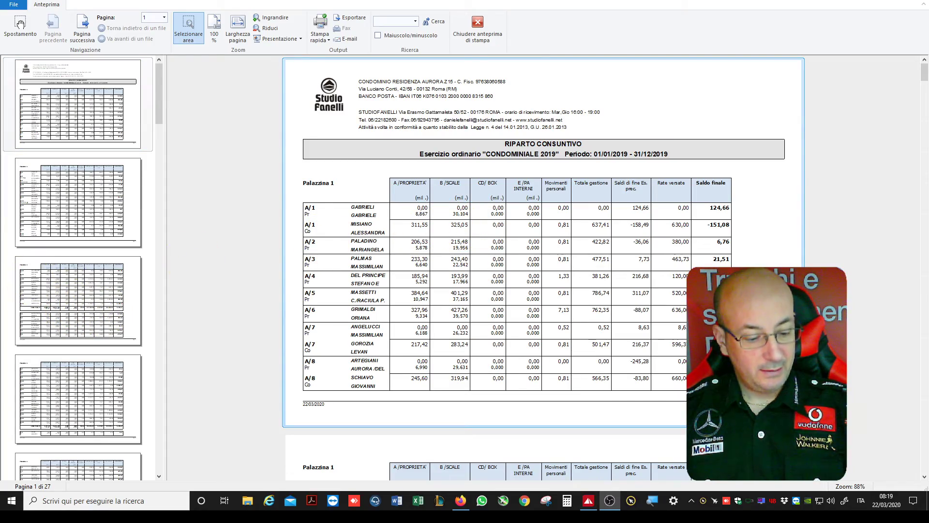